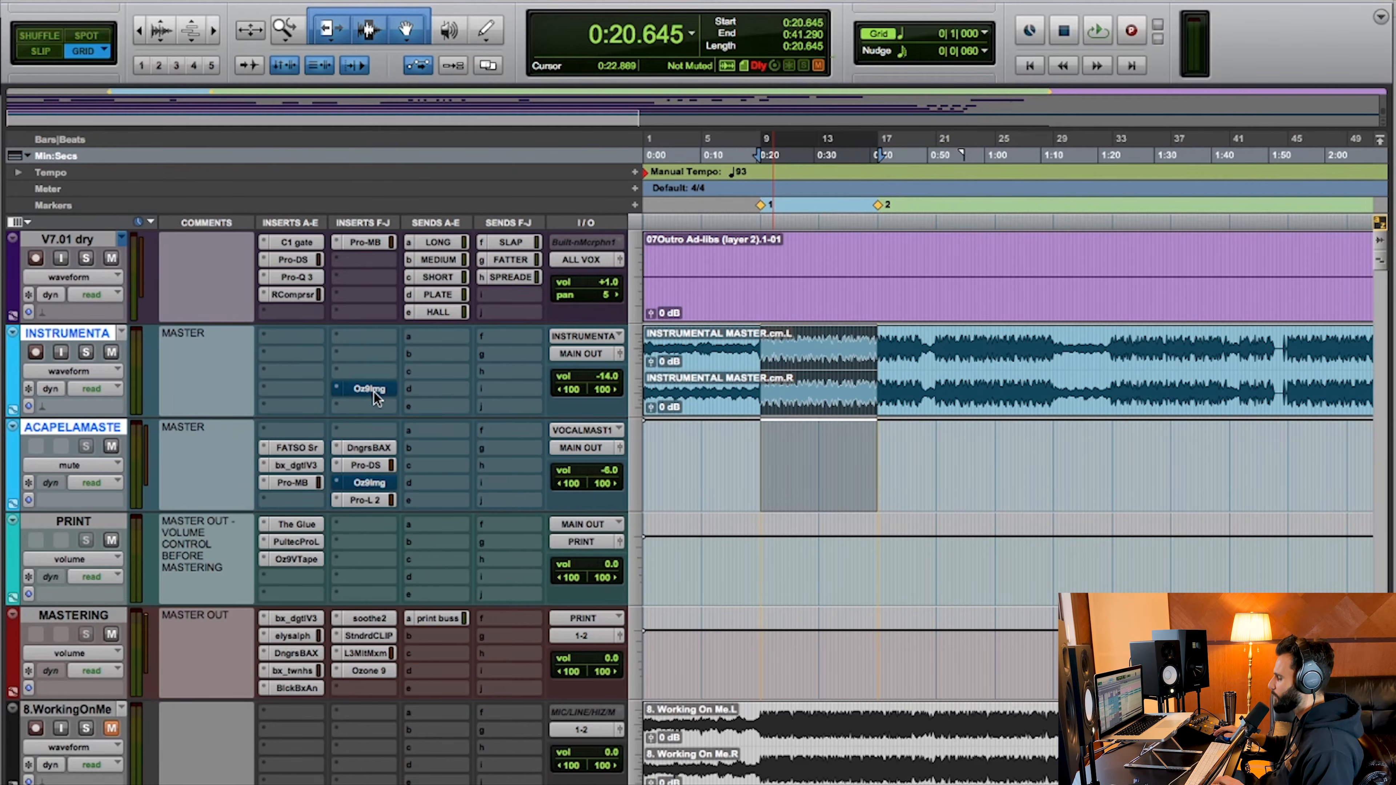
# Compare the looped section with the Ozone imagers on the instrumental and a cappella master tracks bypassed and active, leaving both active.
pyautogui.press('space')
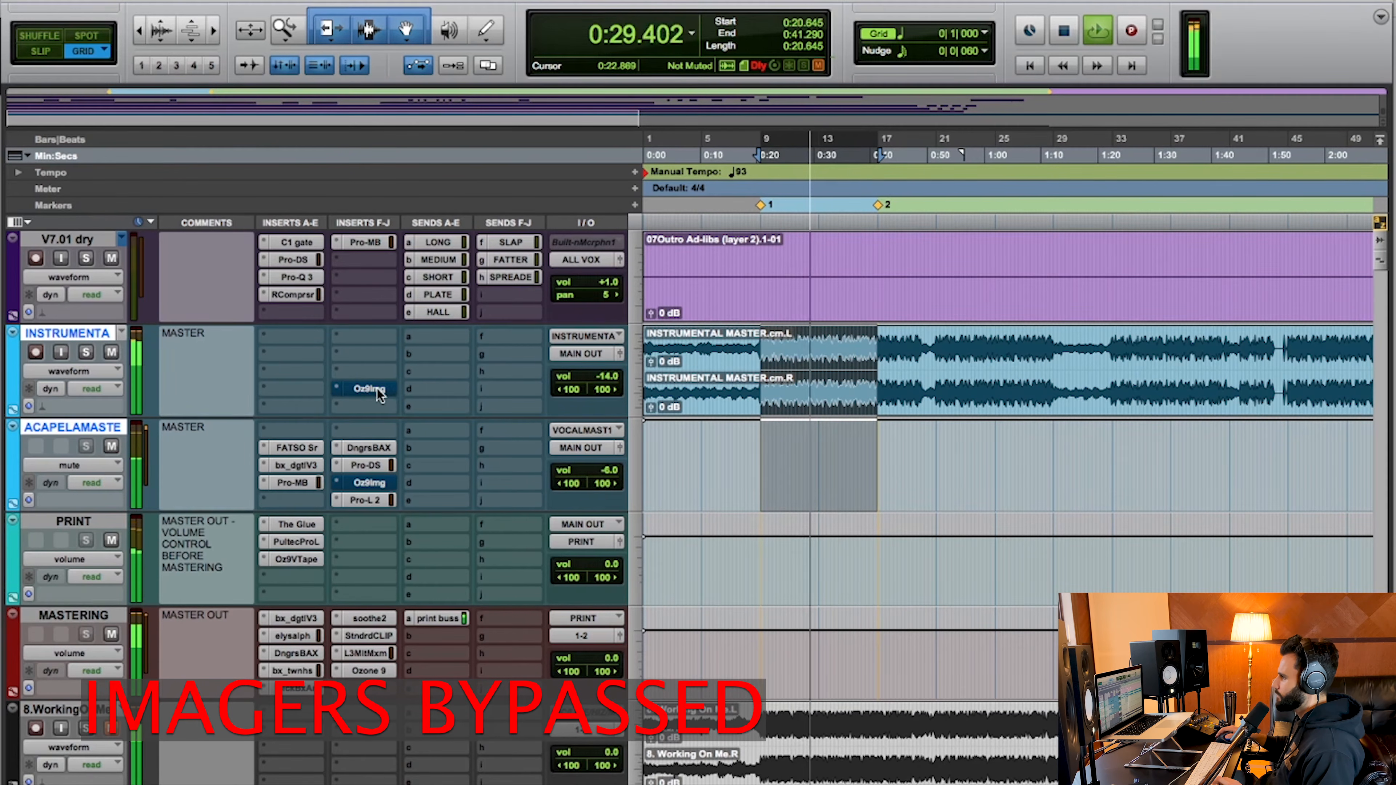
pyautogui.keyDown('super'); pyautogui.click(377, 389); pyautogui.keyUp('super')
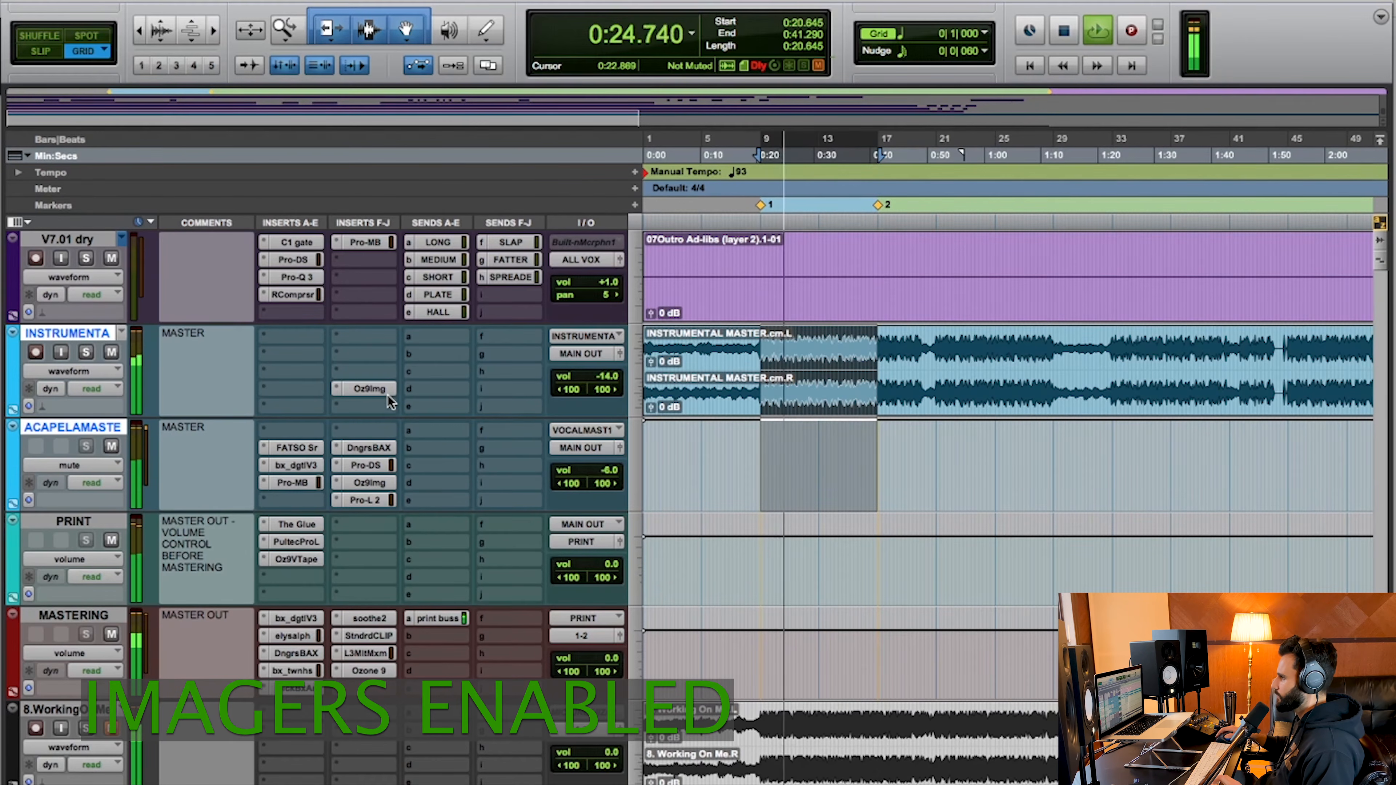
pyautogui.keyDown('alt'); pyautogui.keyDown('super'); pyautogui.click(377, 392); pyautogui.keyUp('super'); pyautogui.keyUp('alt')
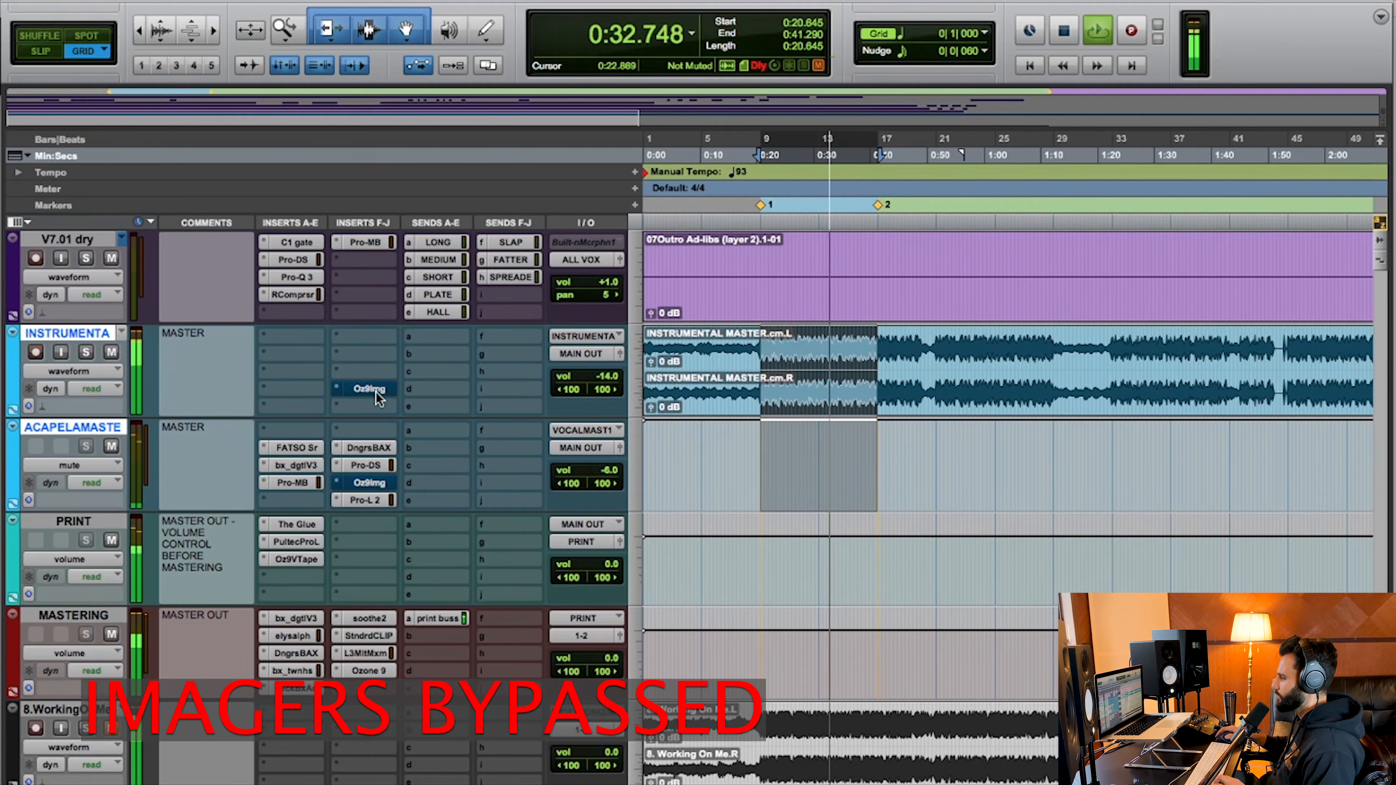
pyautogui.keyDown('alt'); pyautogui.keyDown('super'); pyautogui.click(369, 388); pyautogui.keyUp('super'); pyautogui.keyUp('alt')
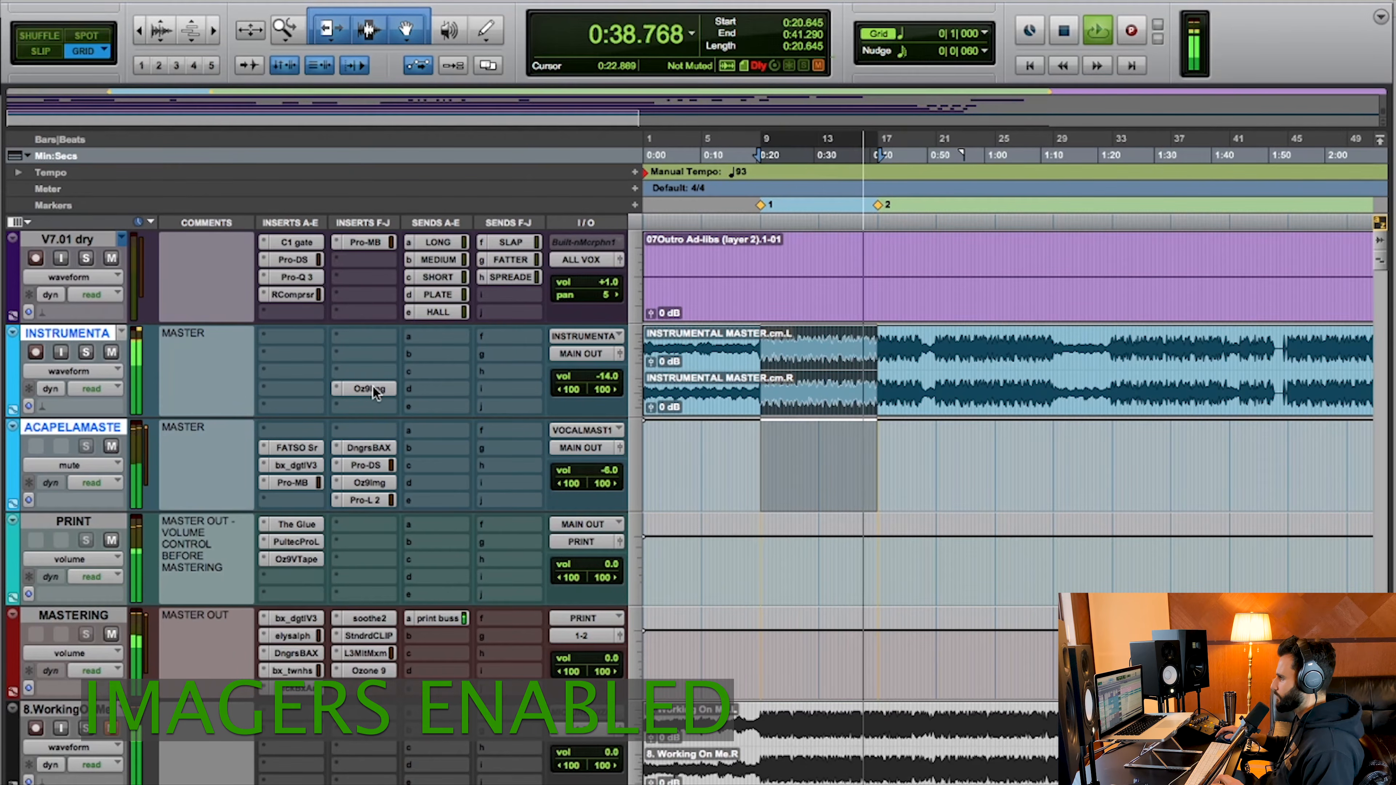
pyautogui.keyDown('alt'); pyautogui.keyDown('super'); pyautogui.click(372, 389); pyautogui.keyUp('super'); pyautogui.keyUp('alt')
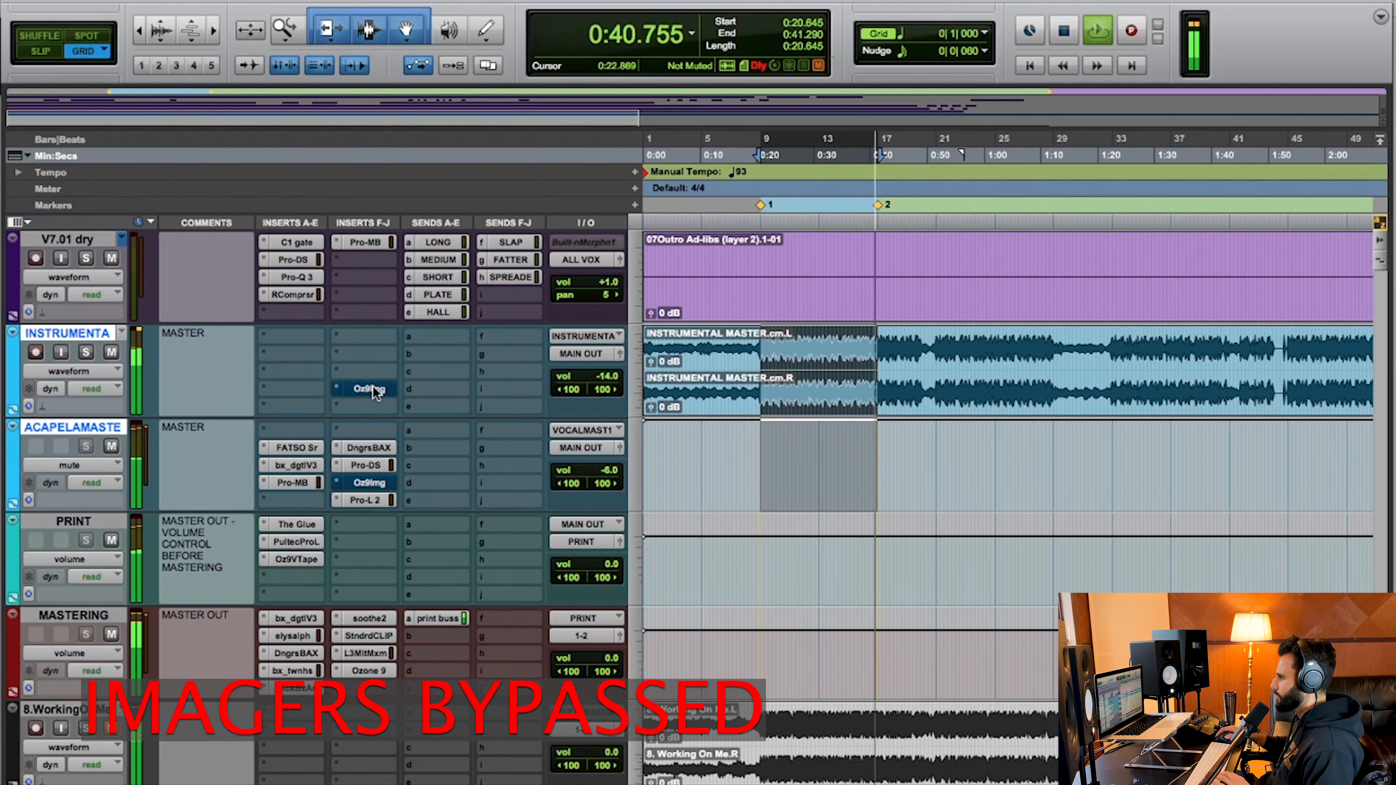
pyautogui.press('space')
pyautogui.keyDown('alt'); pyautogui.keyDown('super'); pyautogui.click(372, 388); pyautogui.keyUp('super'); pyautogui.keyUp('alt')
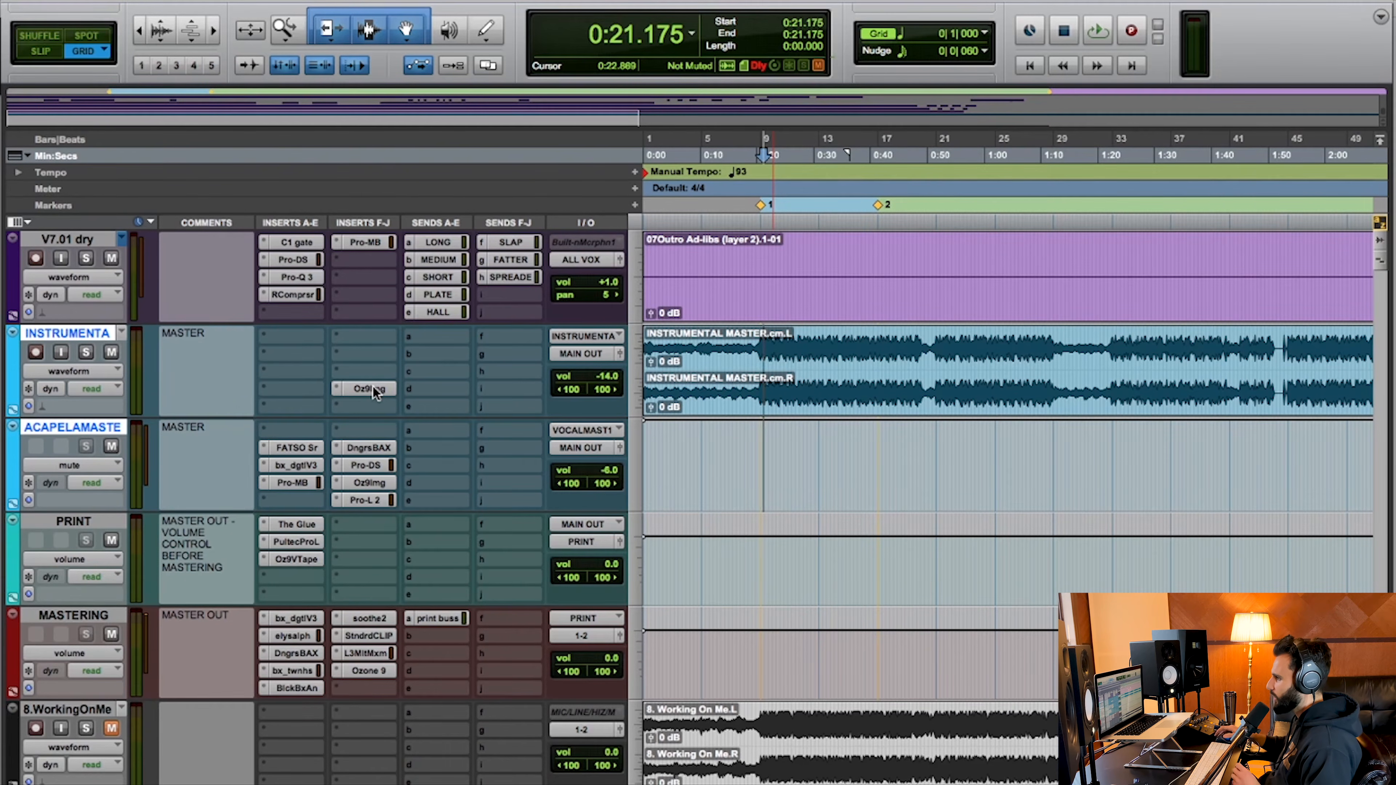
# Open the Ozone 9 Imager on the a cappella master track and place its window so the whole plugin is in view.
pyautogui.click(373, 485)
pyautogui.moveTo(594, 93); pyautogui.dragTo(725, 73)
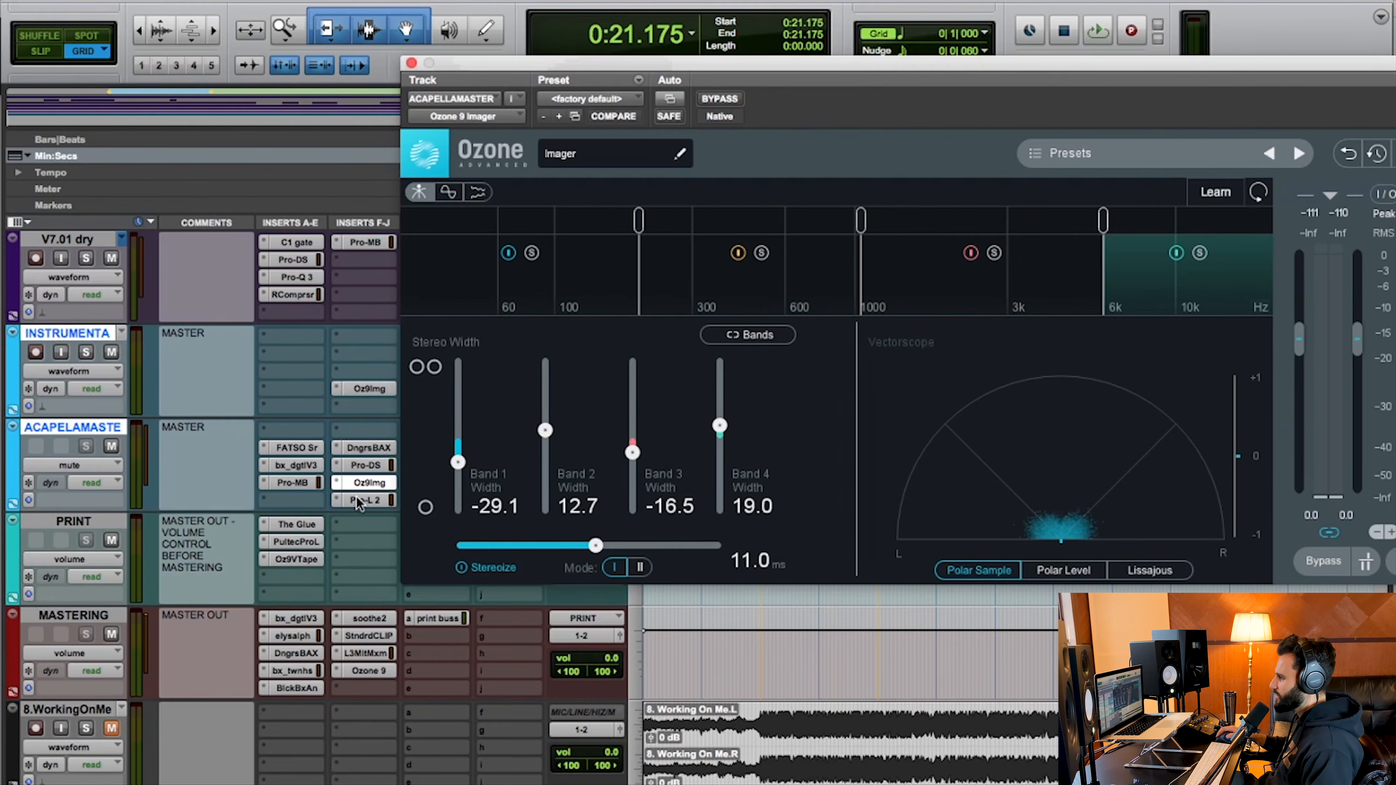
pyautogui.moveTo(778, 61); pyautogui.dragTo(630, 58)
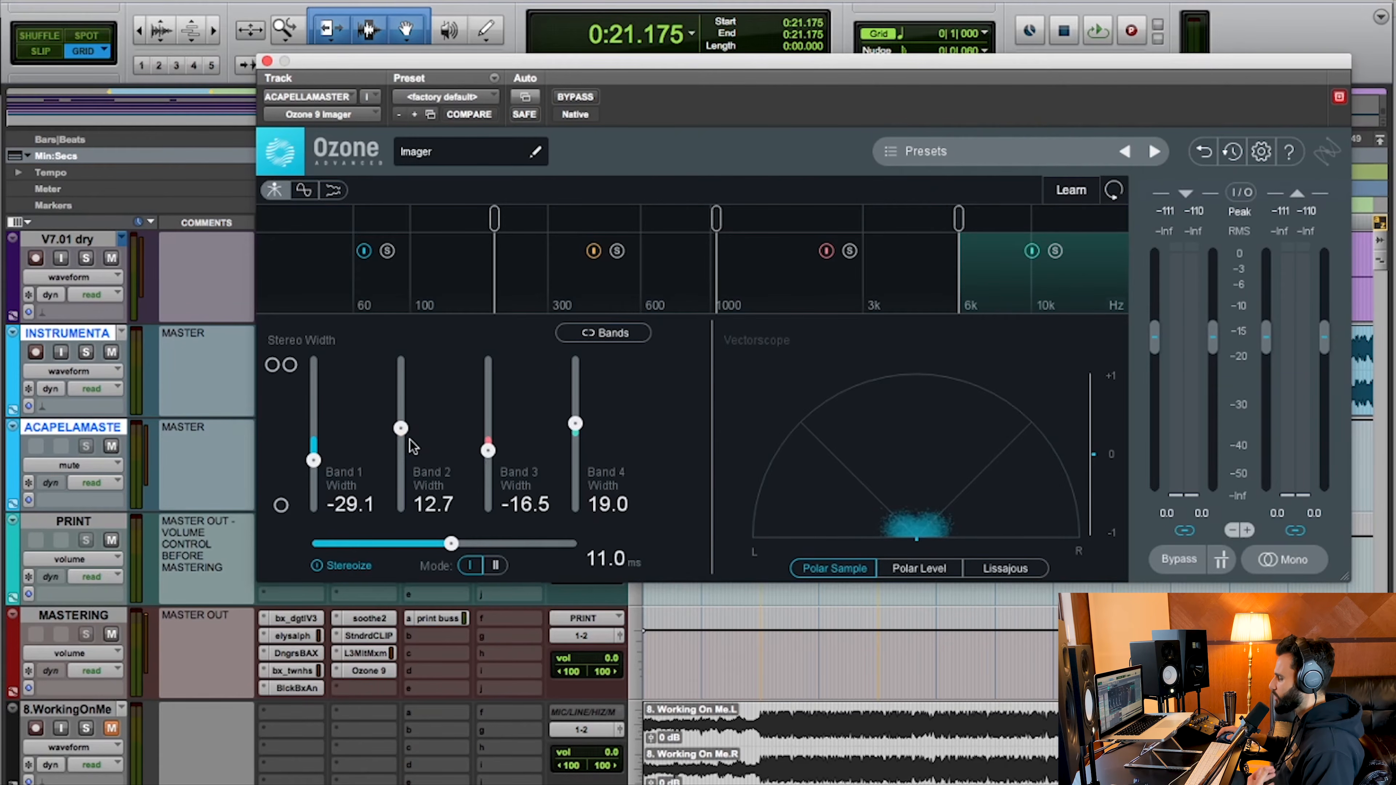
# Try extreme stereo widths on Band 2, including 100 and 70.9, and settle on 11.4.
pyautogui.moveTo(406, 430); pyautogui.dragTo(400, 545)
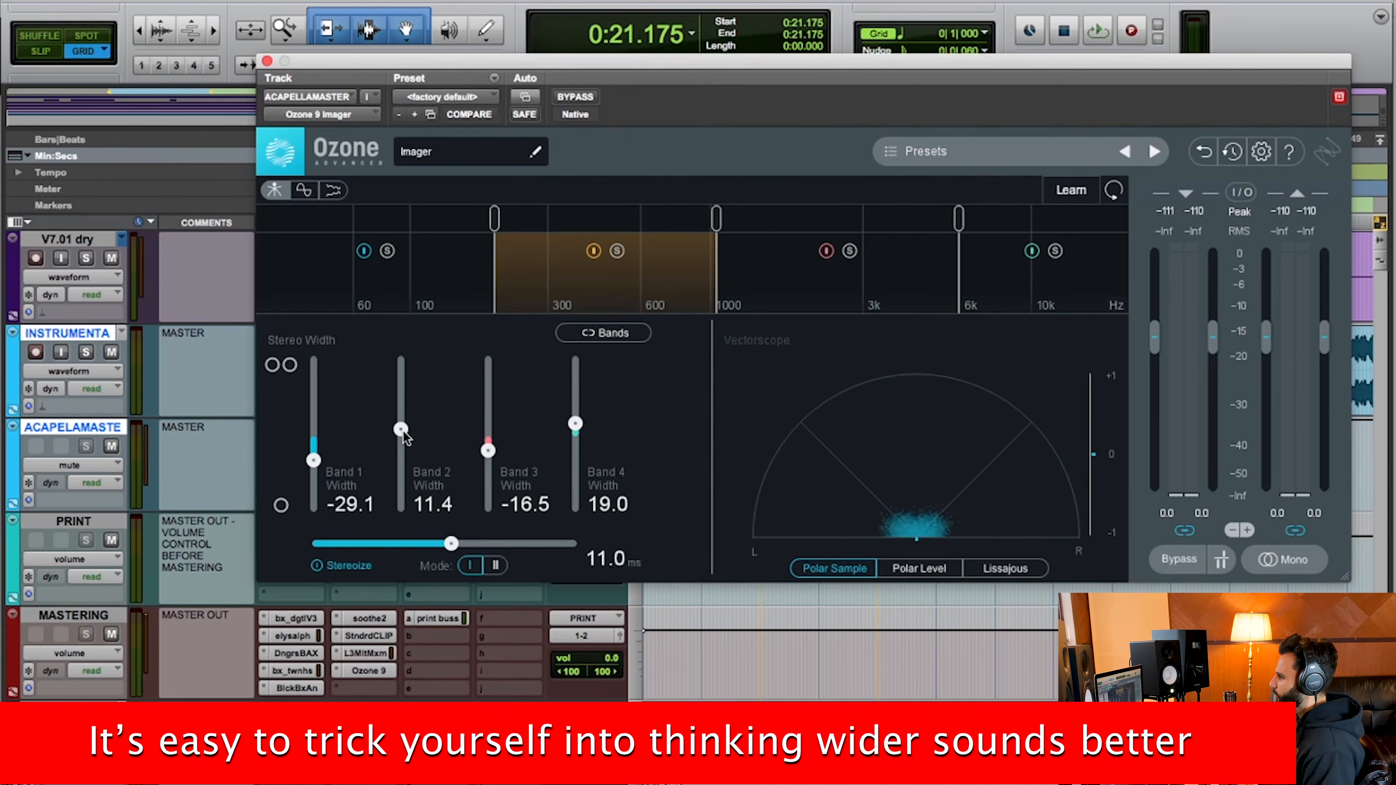
pyautogui.moveTo(402, 427); pyautogui.dragTo(402, 363)
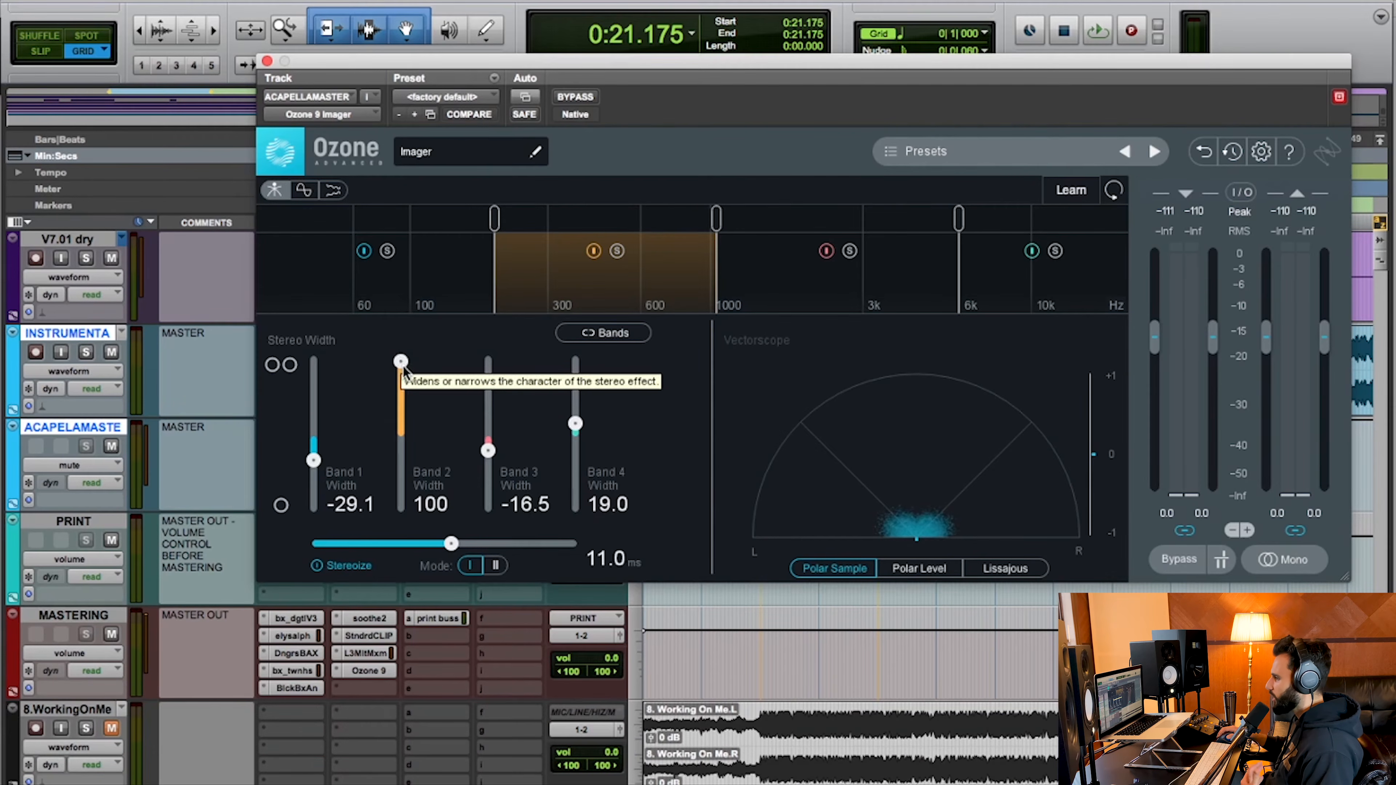
pyautogui.moveTo(402, 363); pyautogui.dragTo(399, 388)
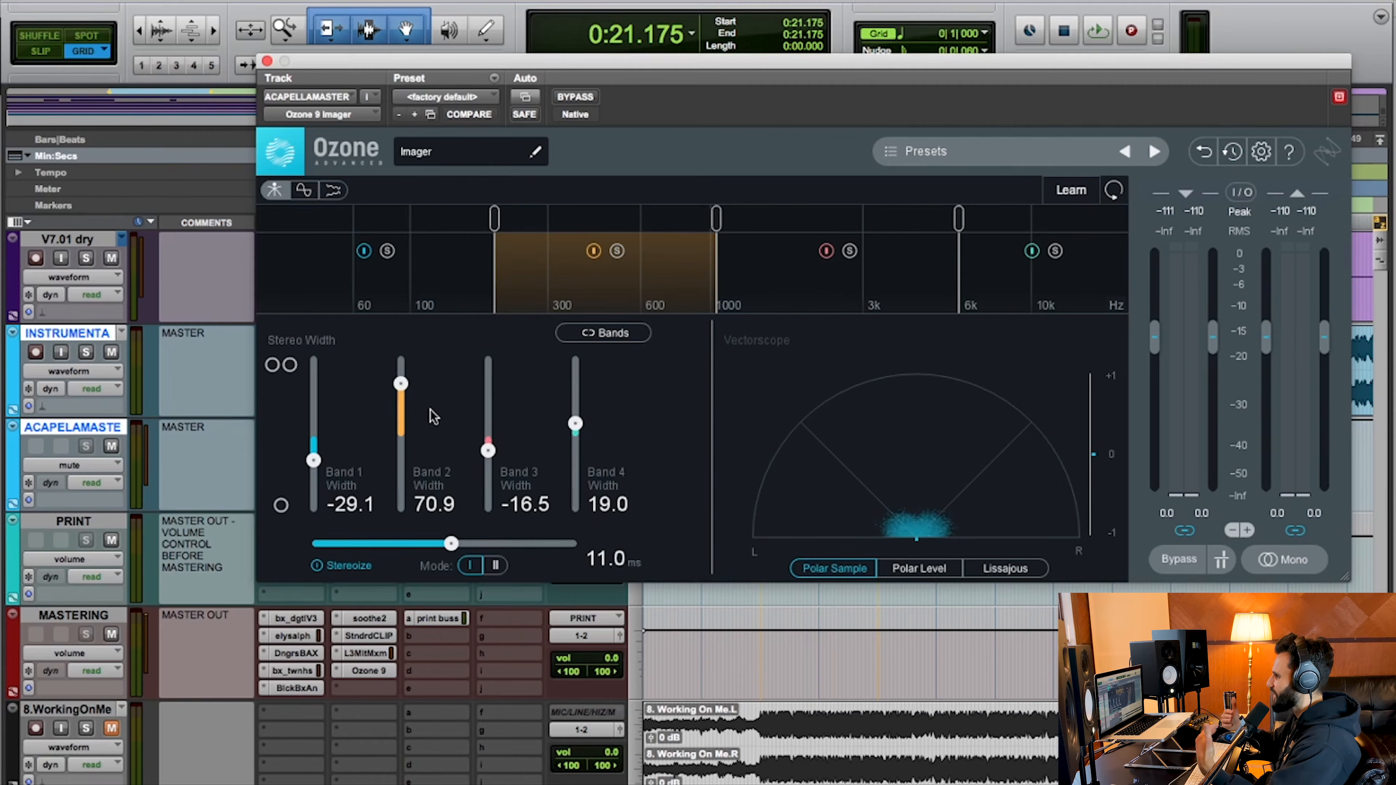
pyautogui.moveTo(401, 383); pyautogui.dragTo(402, 430)
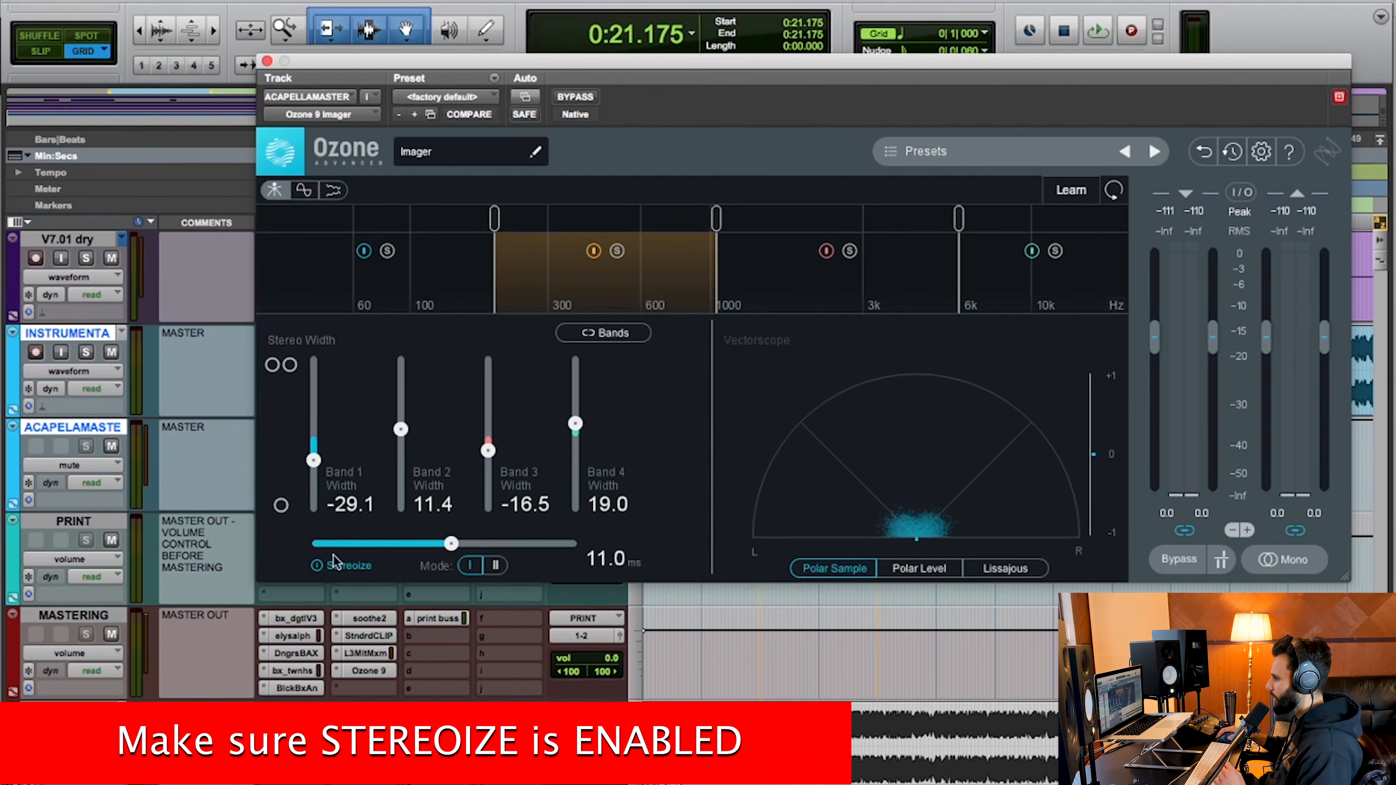
# Switch Stereoize off and back on twice, leaving it enabled.
pyautogui.click(317, 566)
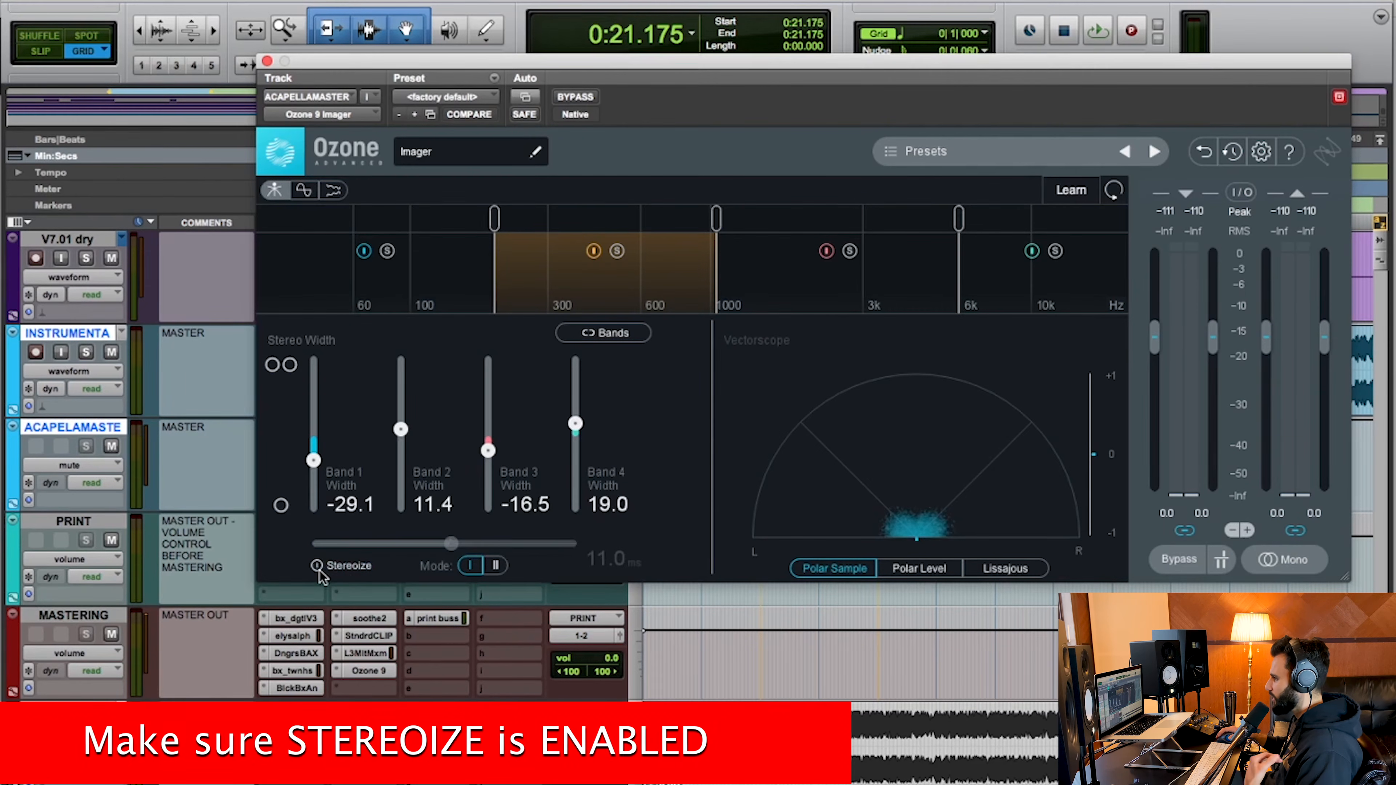
pyautogui.click(319, 570)
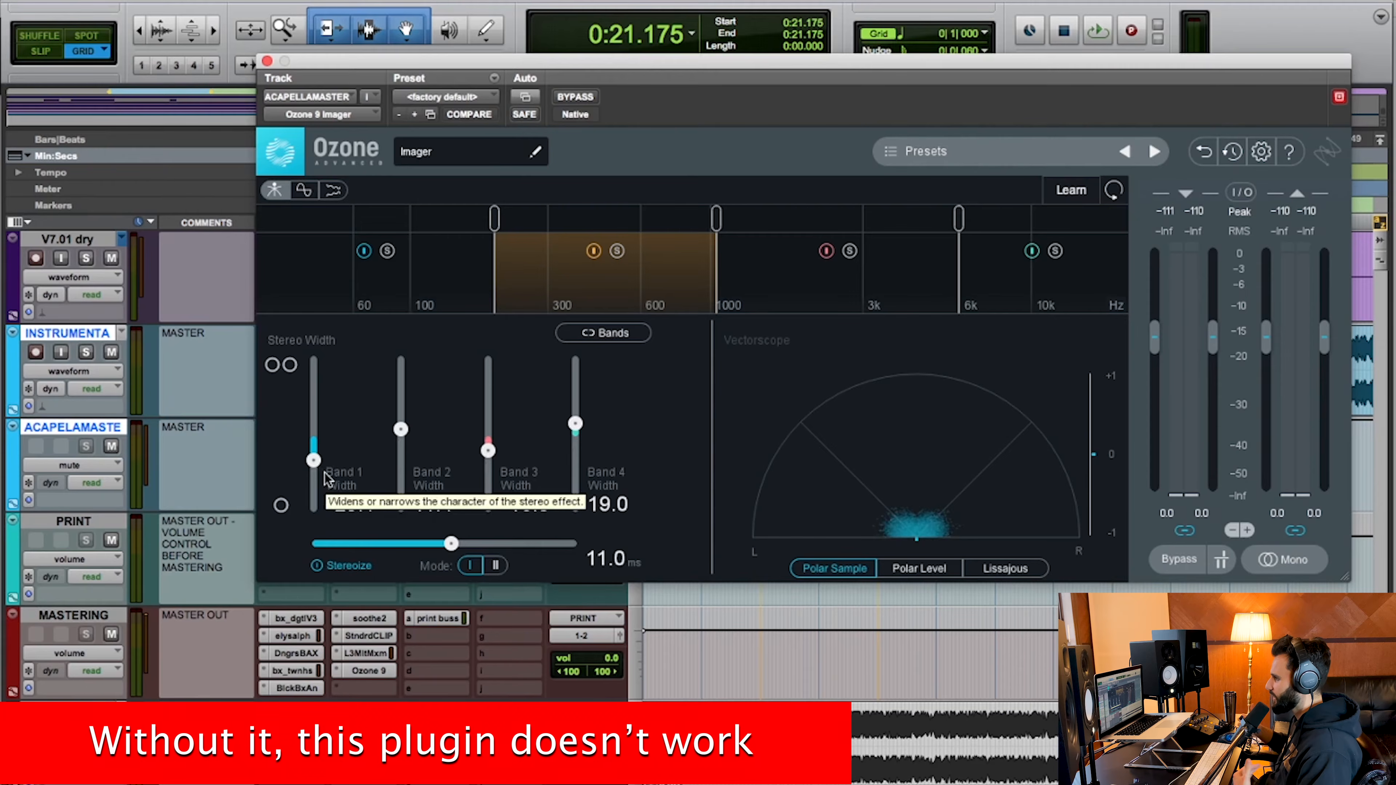
pyautogui.click(328, 567)
pyautogui.click(328, 567)
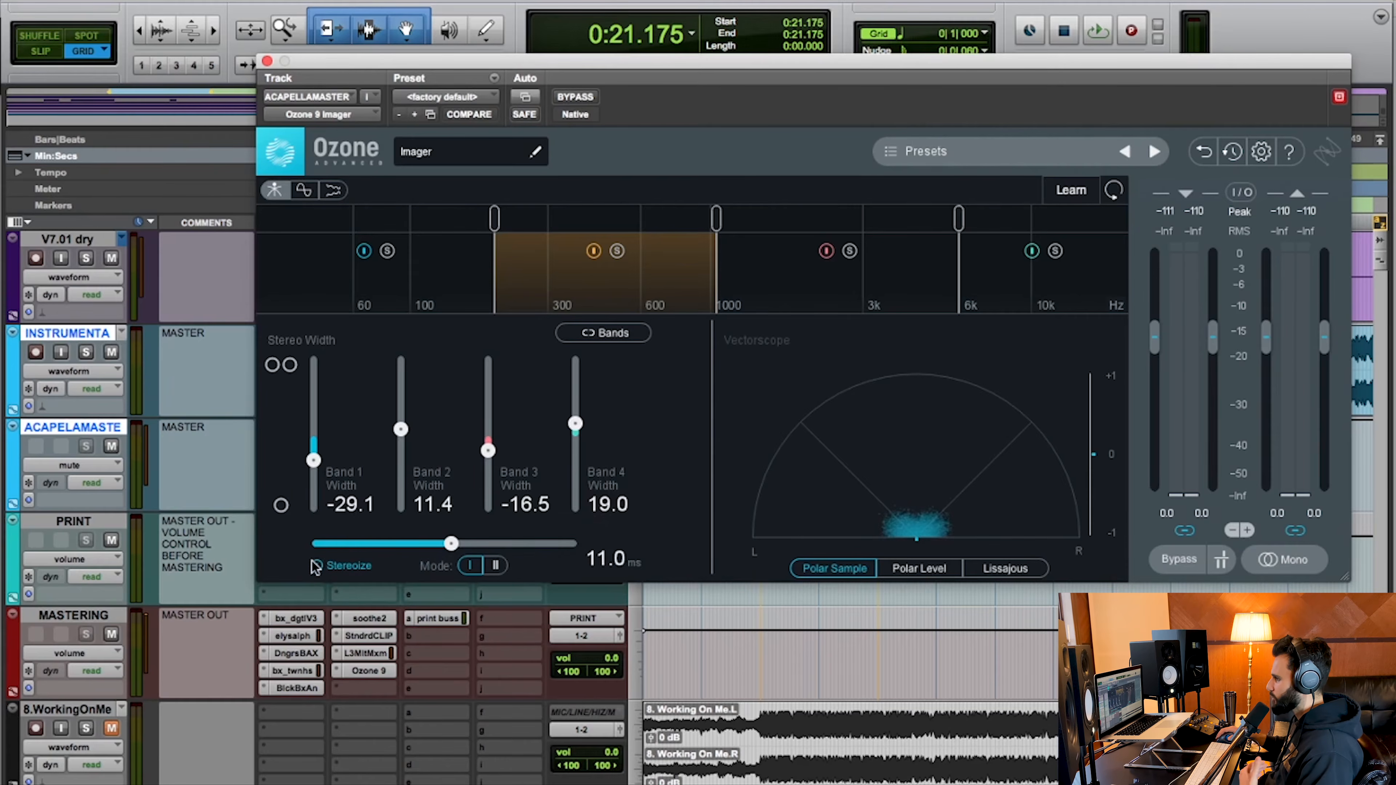
# Try both Stereoize modes in the Imager and settle on mode II.
pyautogui.click(496, 567)
pyautogui.click(470, 566)
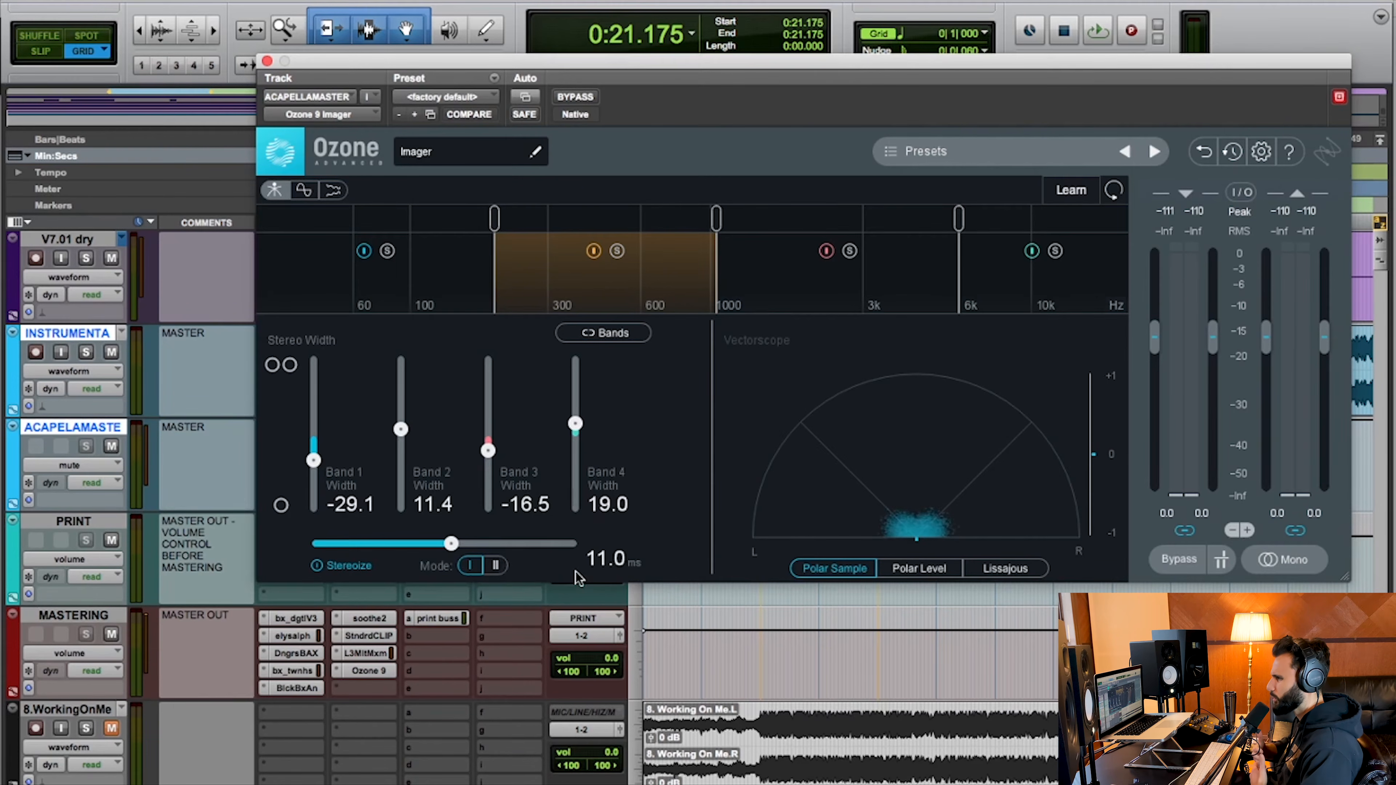
pyautogui.click(496, 567)
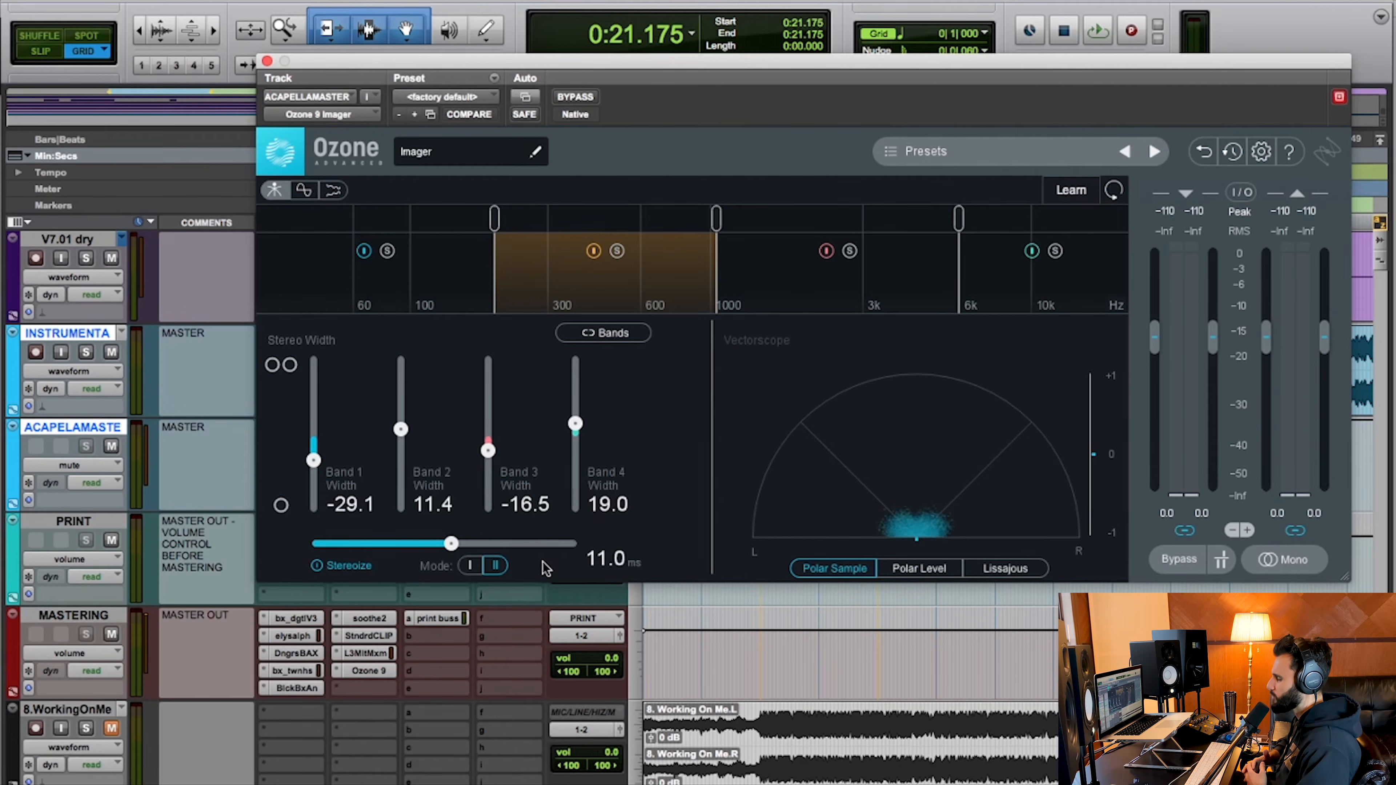
# Solo Band 3 of the Imager, mute the instrumental master track, and play the vocals to audition that band.
pyautogui.moveTo(560, 60); pyautogui.dragTo(529, 58)
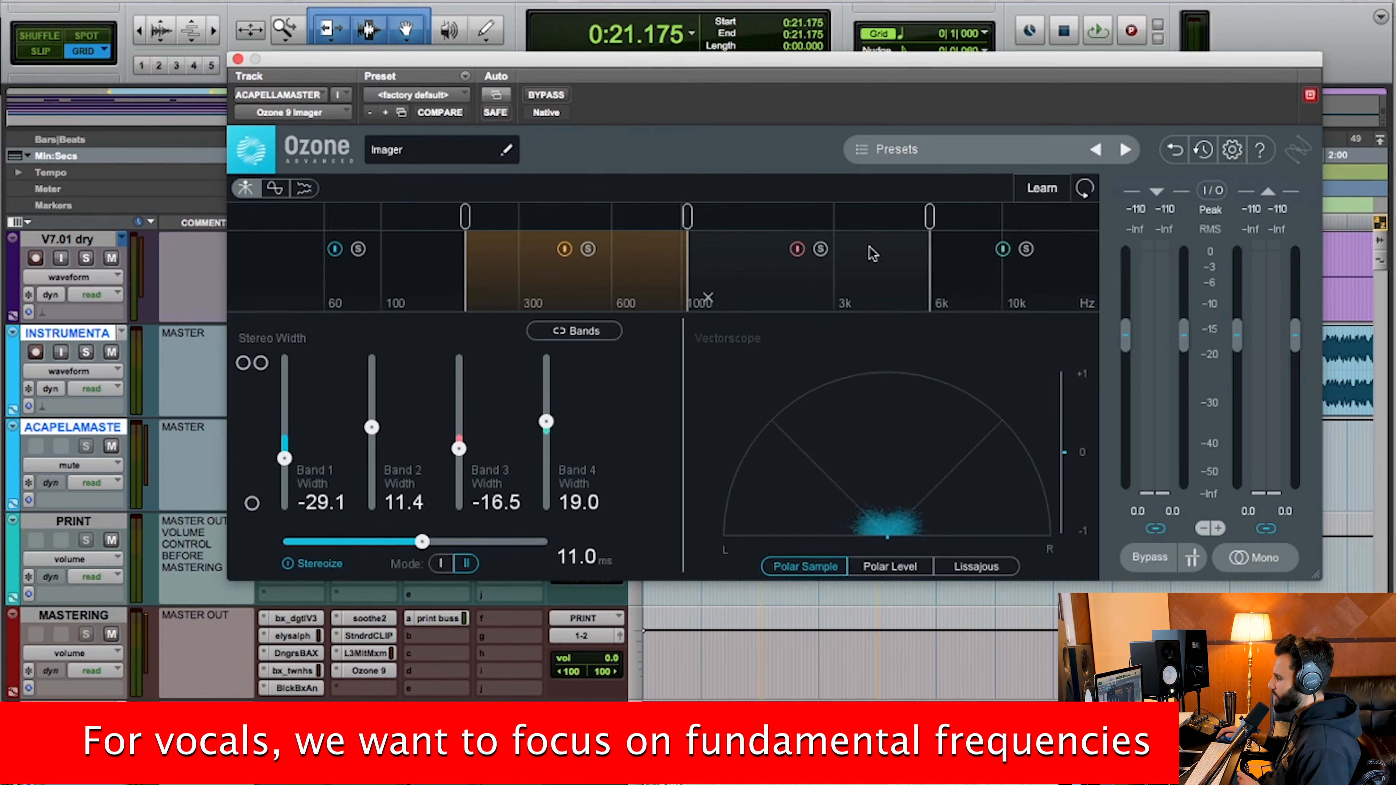
pyautogui.click(822, 250)
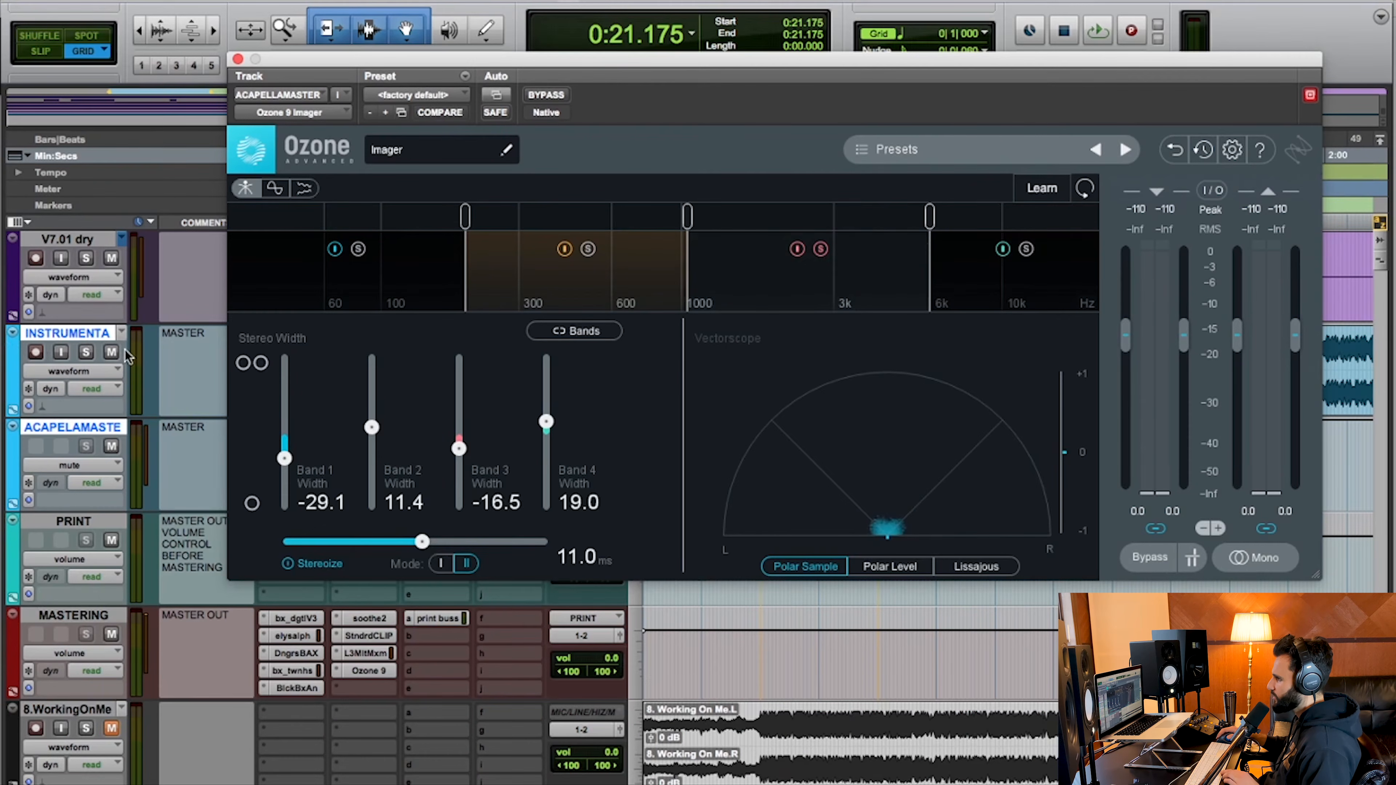
pyautogui.click(111, 352)
pyautogui.press('space')
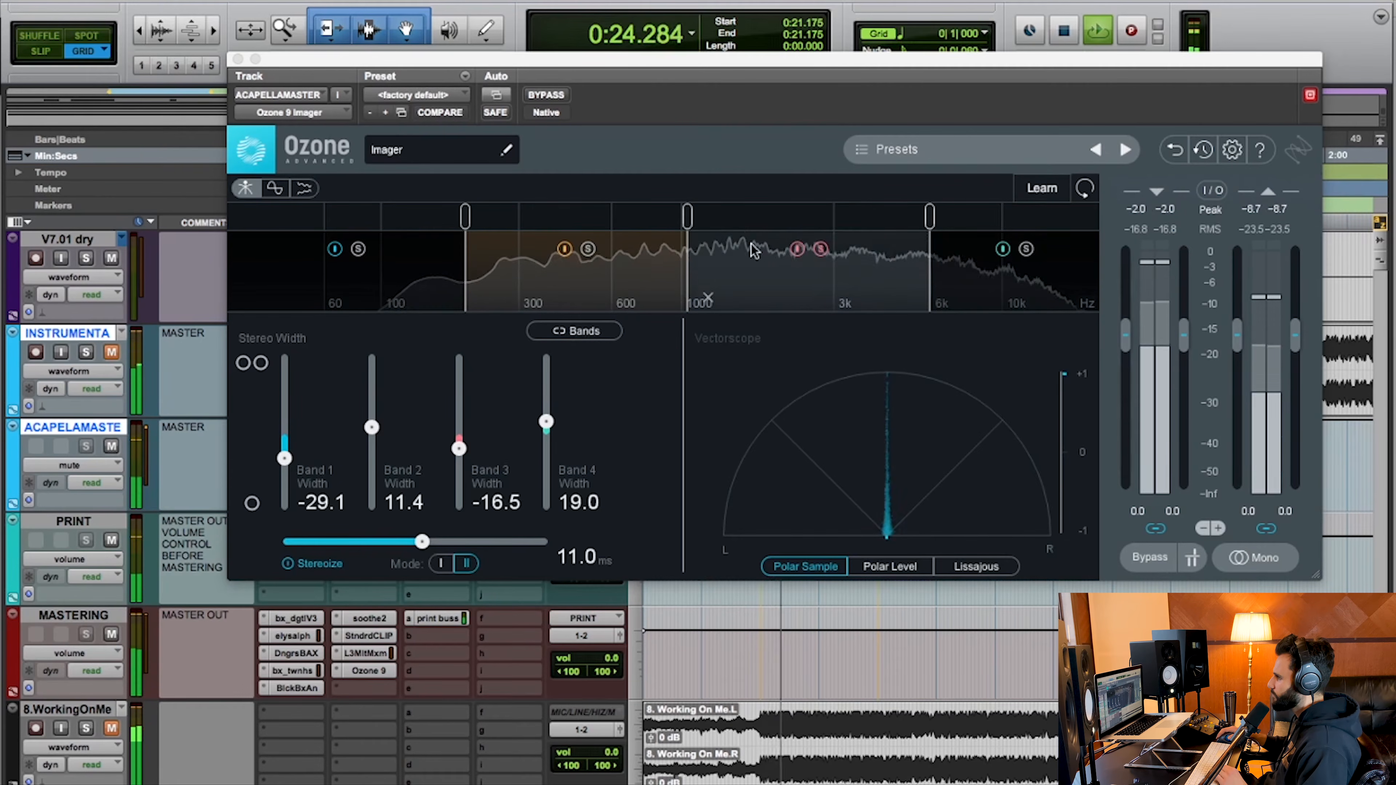
pyautogui.press('space')
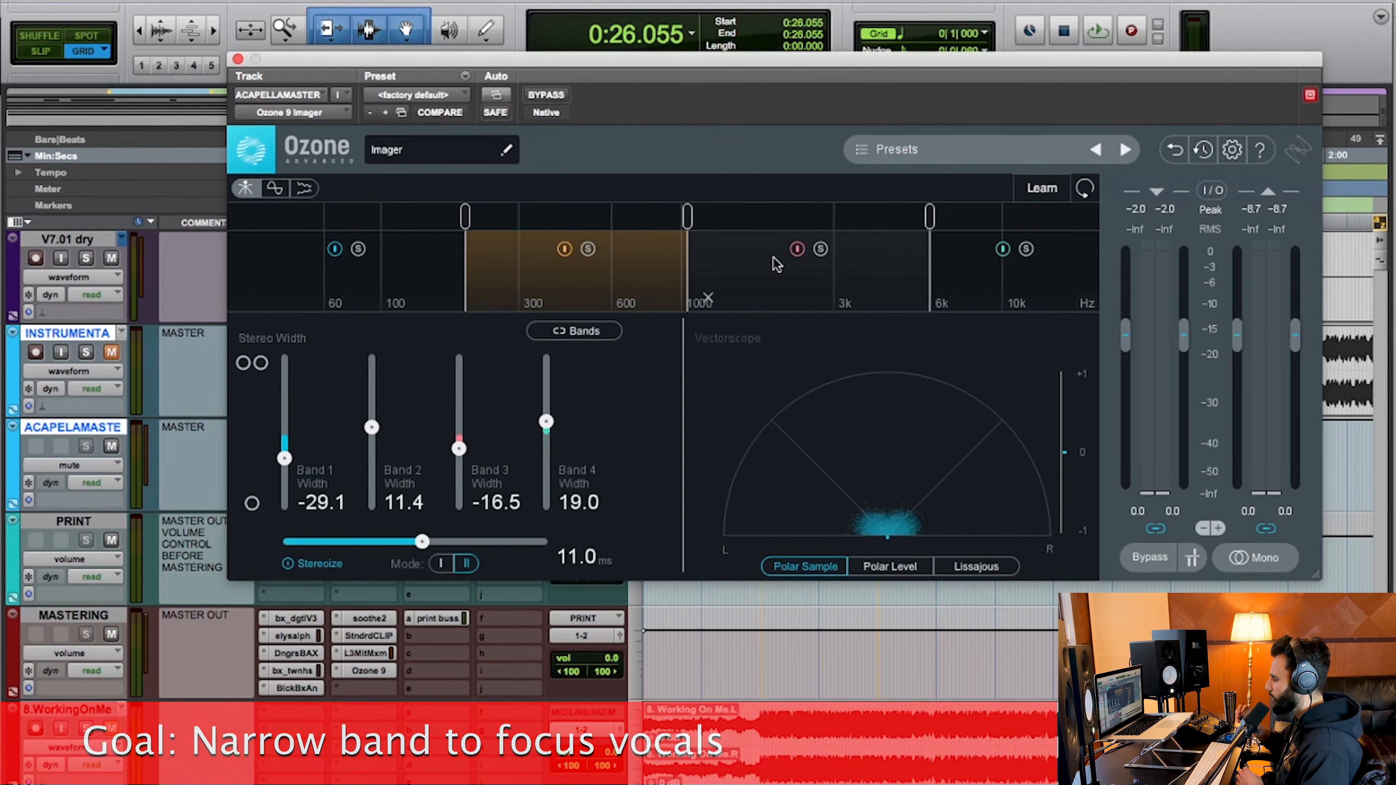
# Solo Band 3 and play a short vocal passage to examine its stereo spread in the vectorscope.
pyautogui.click(821, 249)
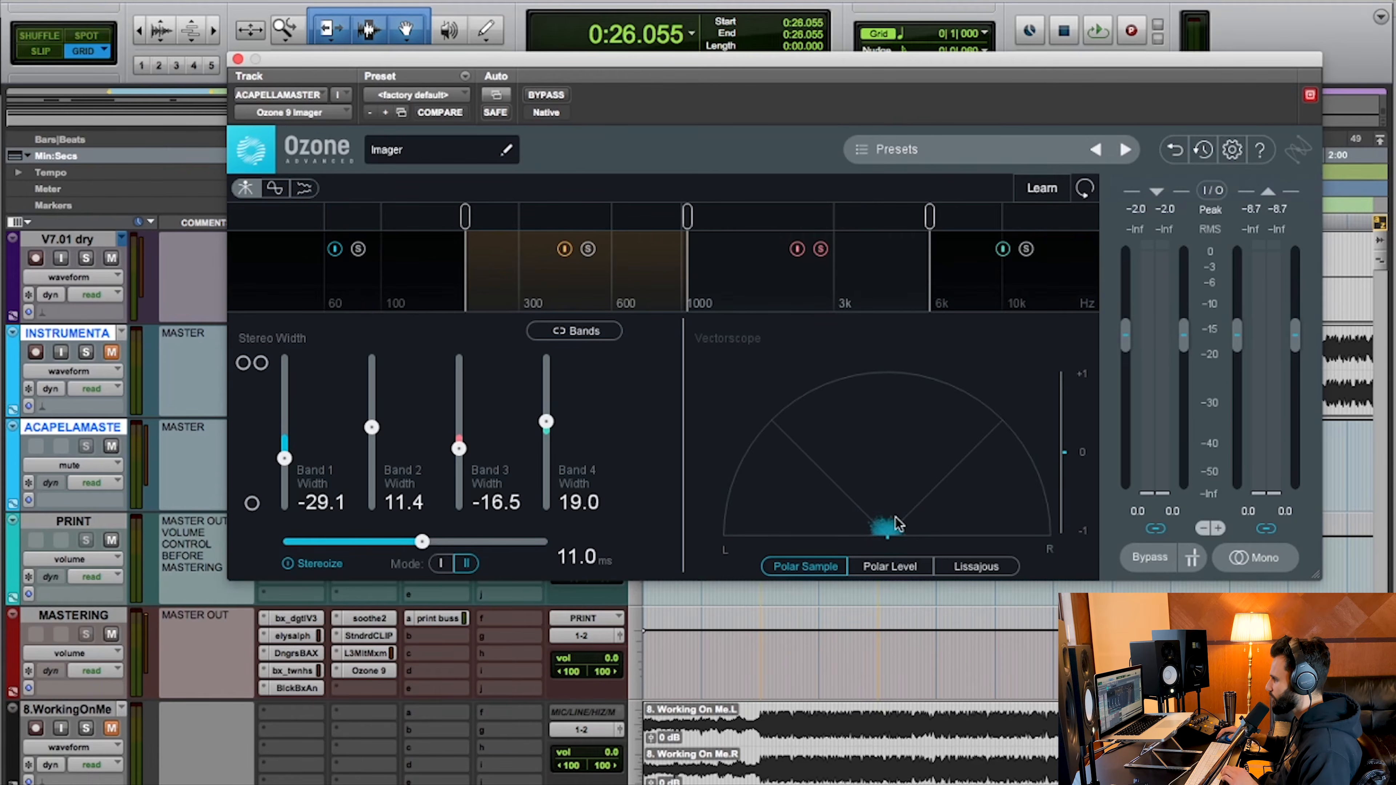
pyautogui.press('space')
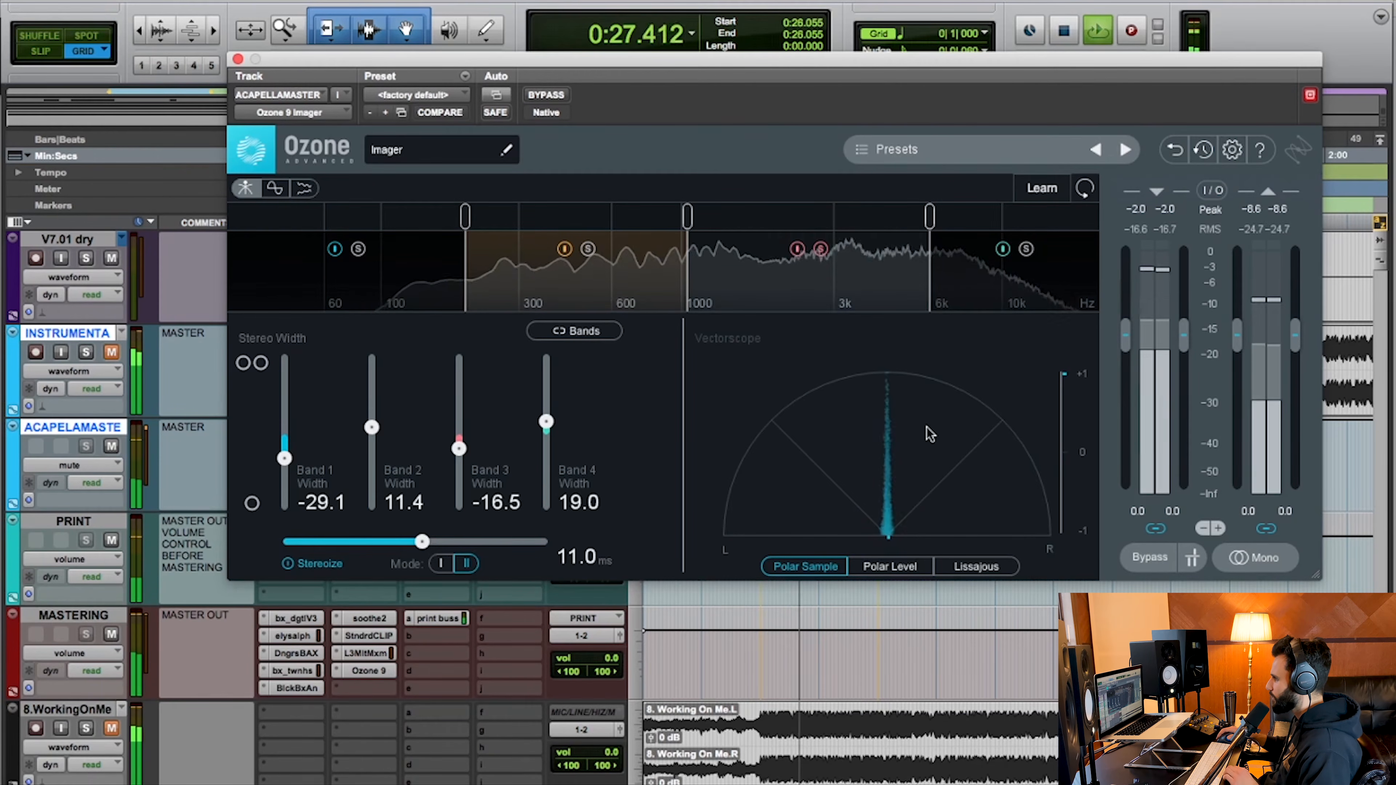
pyautogui.press('space')
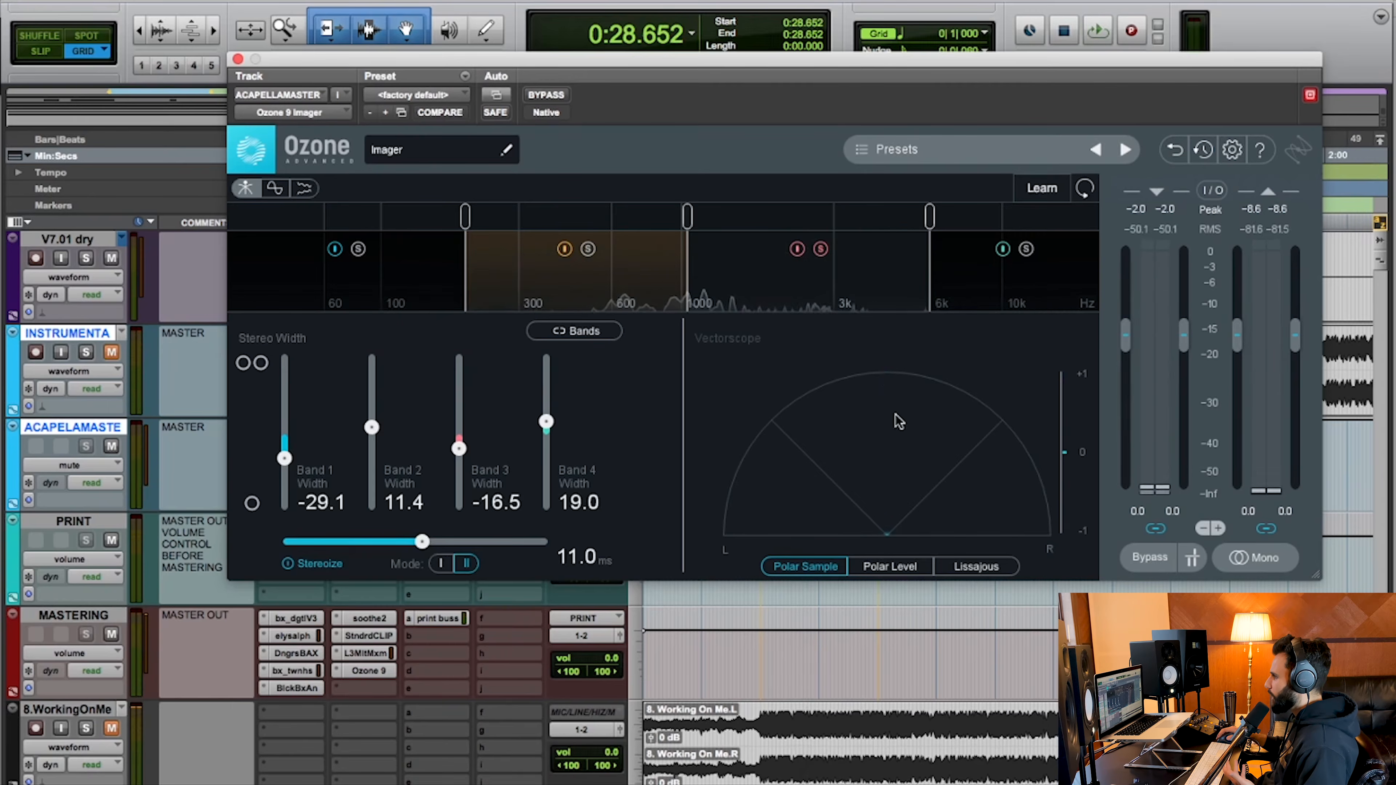
# Audition Band 3 narrowed to a width of -100, restore it to -16.5, and unsolo the band.
pyautogui.click(461, 449)
pyautogui.moveTo(461, 449); pyautogui.dragTo(460, 520)
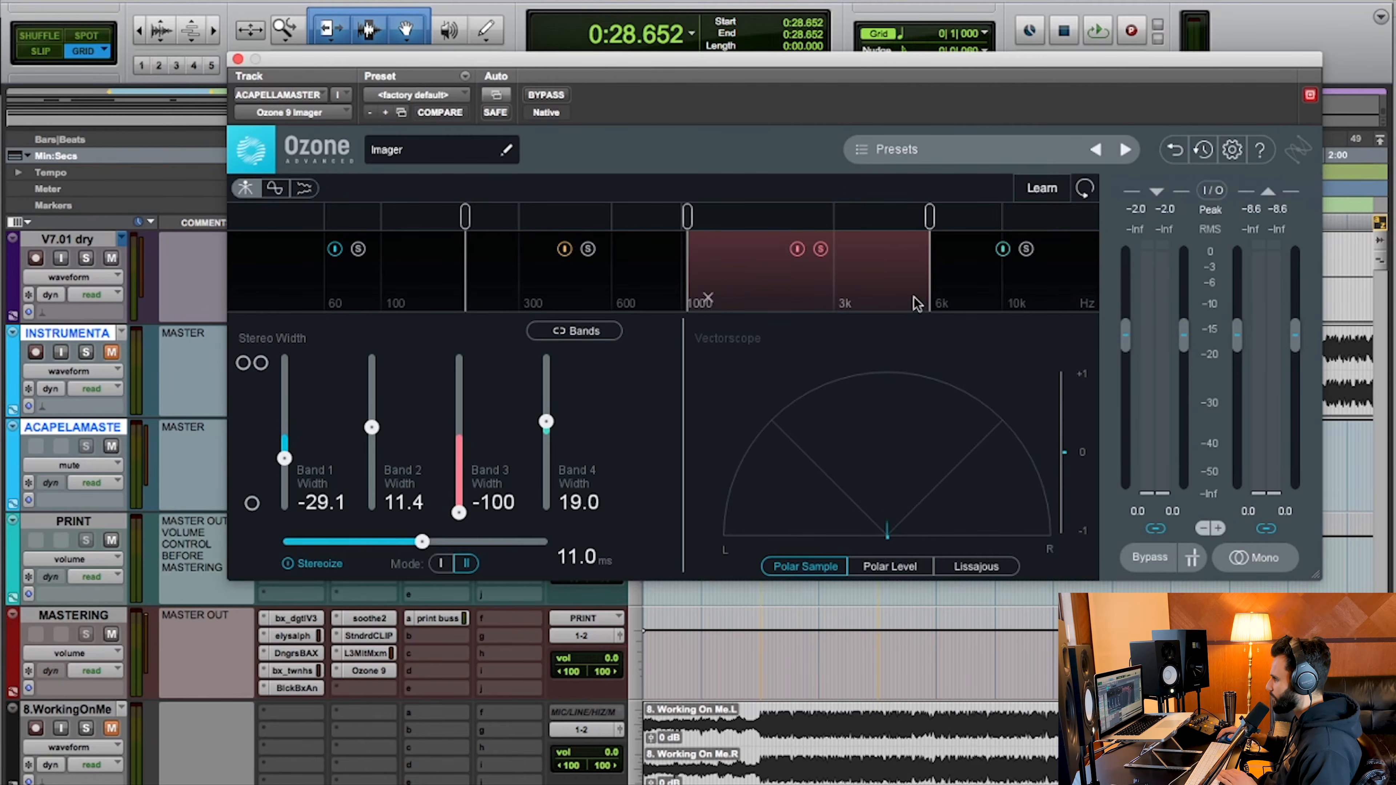
pyautogui.press('space')
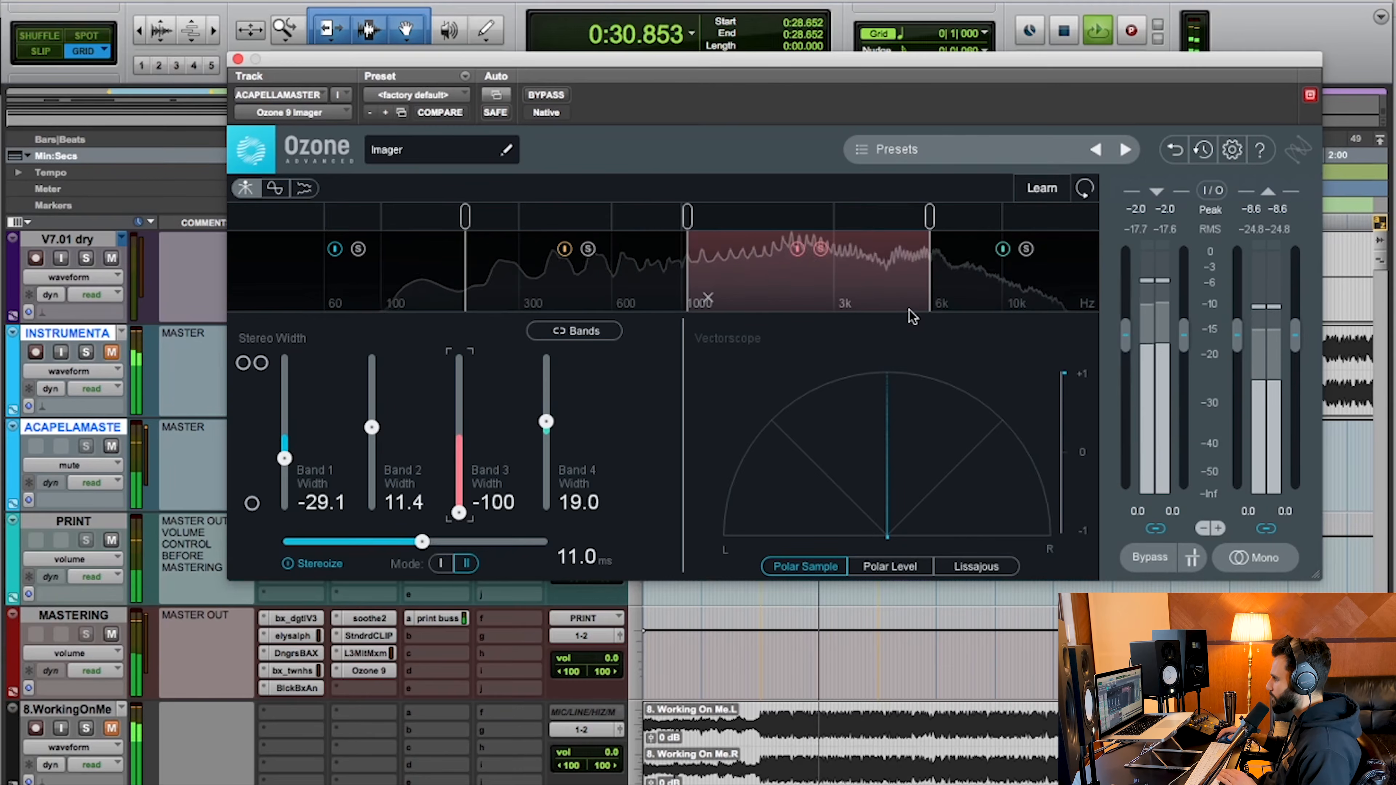
pyautogui.press('space')
pyautogui.moveTo(459, 513); pyautogui.dragTo(458, 448)
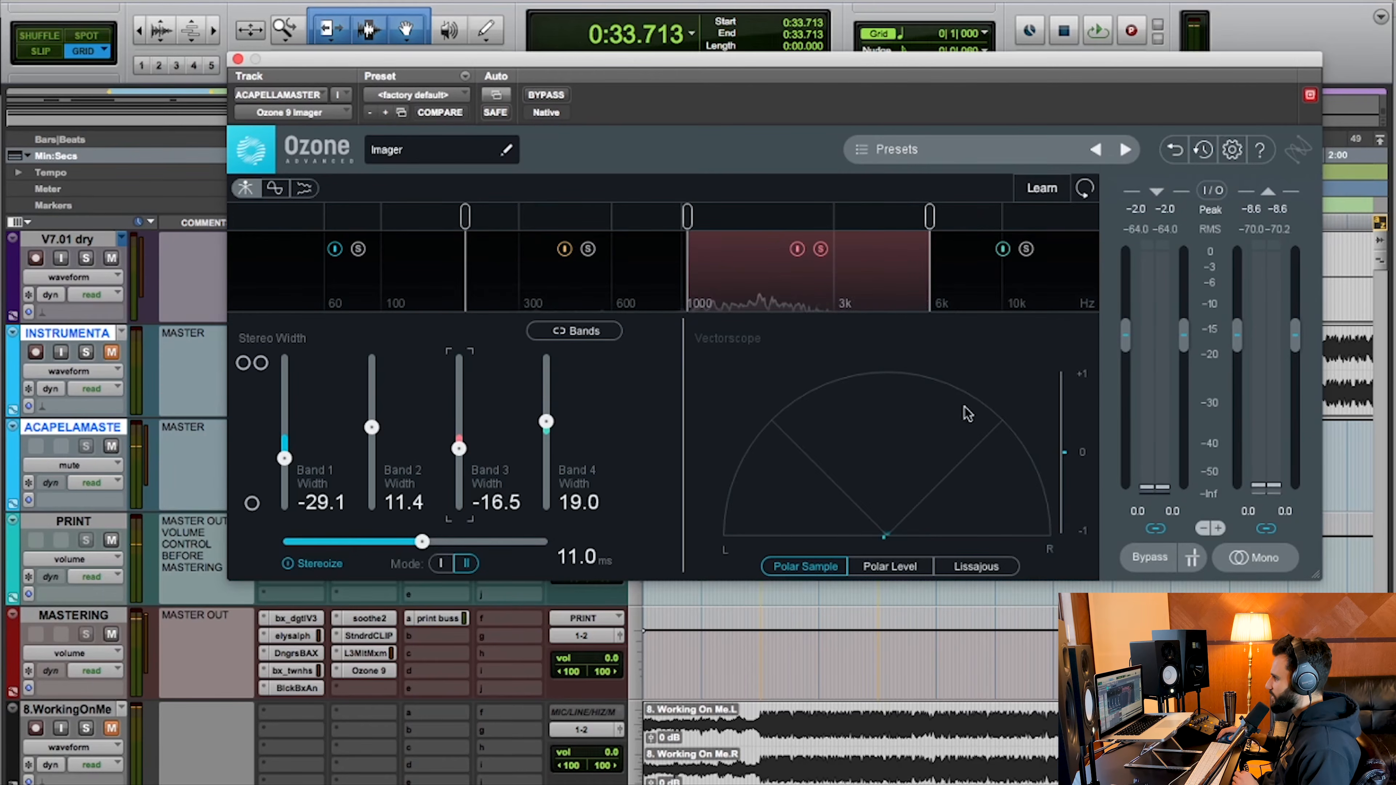
pyautogui.click(820, 250)
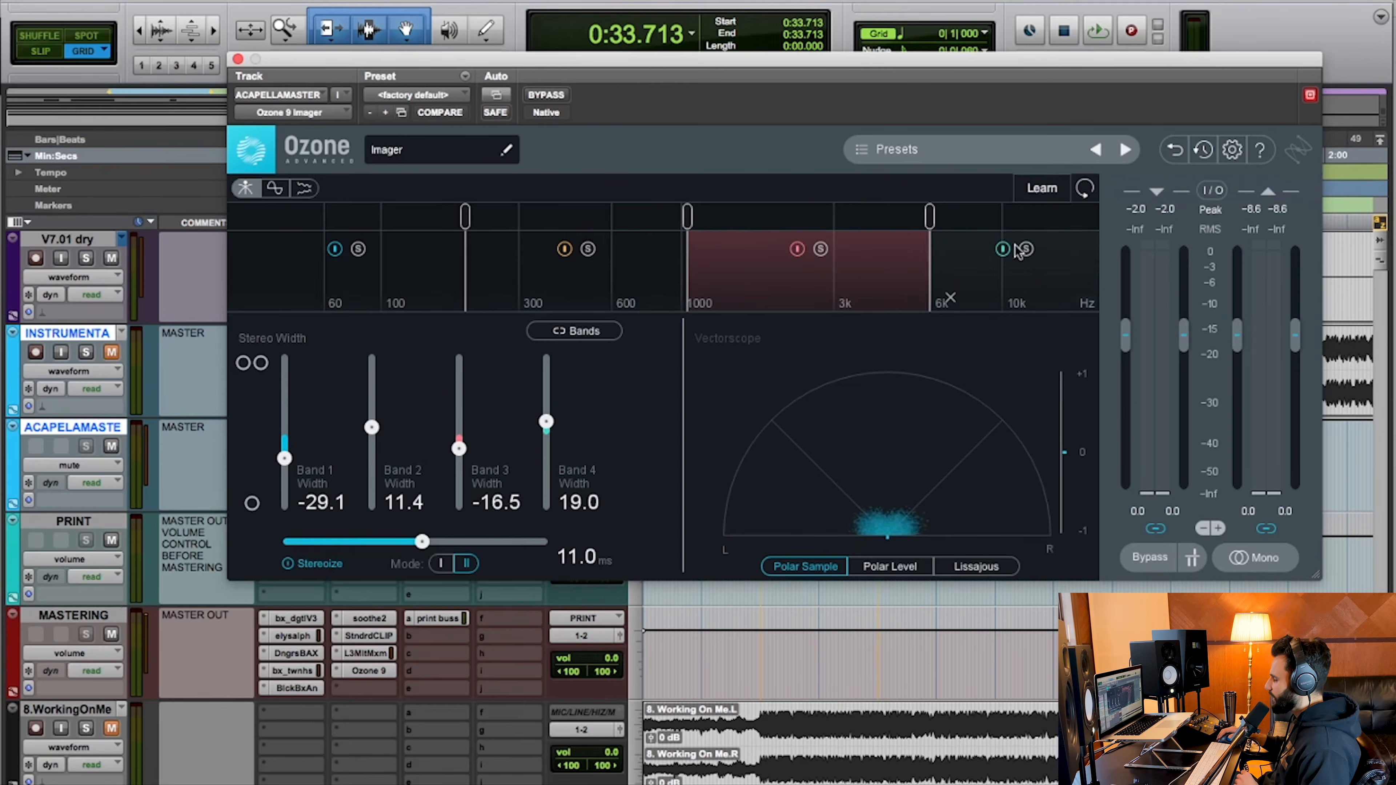
# Audition the vocals with Band 4 soloed, comparing its imaging bypassed and enabled, and finish with the full spectrum playing.
pyautogui.moveTo(711, 65)
pyautogui.mouseDown()
pyautogui.moveTo(779, 57)
pyautogui.moveTo(736, 72)
pyautogui.mouseUp()
pyautogui.click(1052, 254)
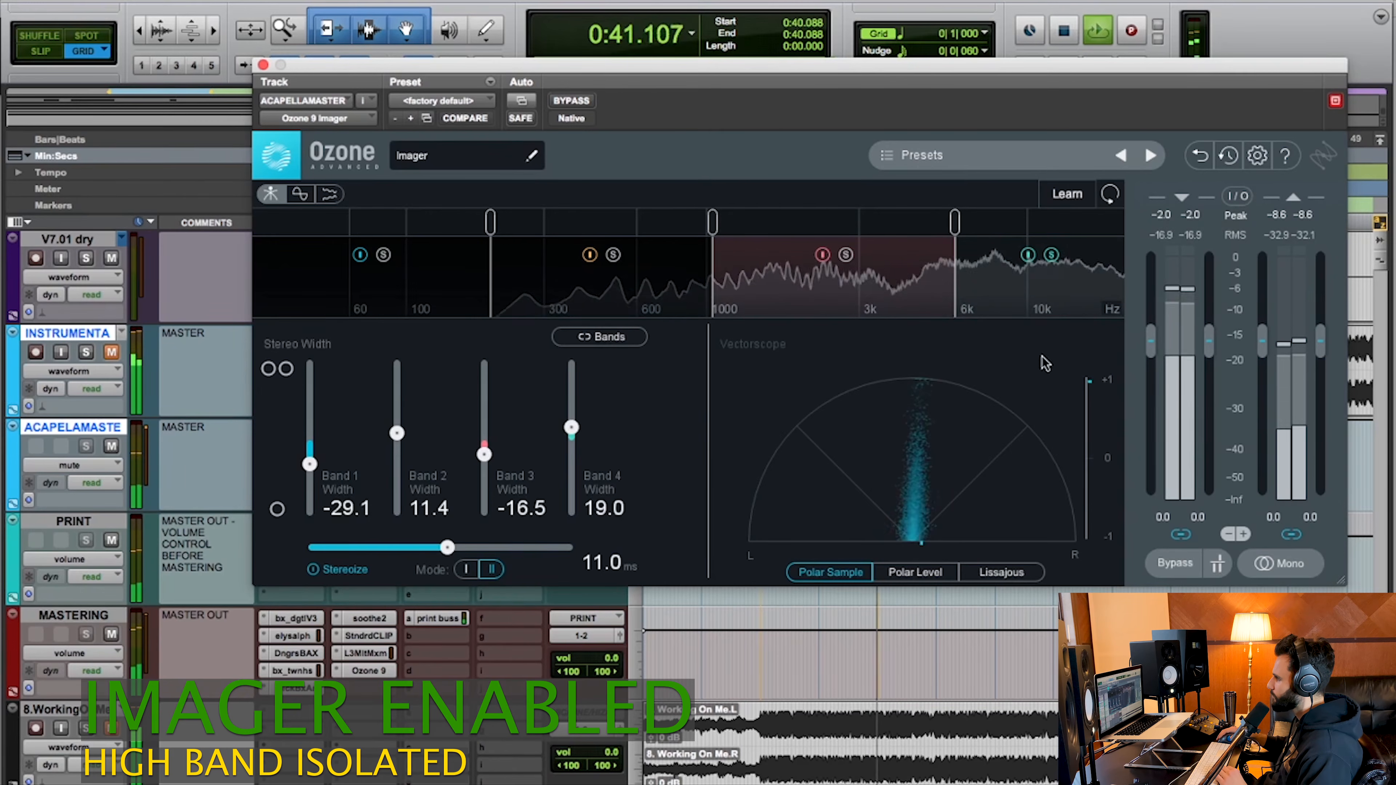
pyautogui.click(1028, 255)
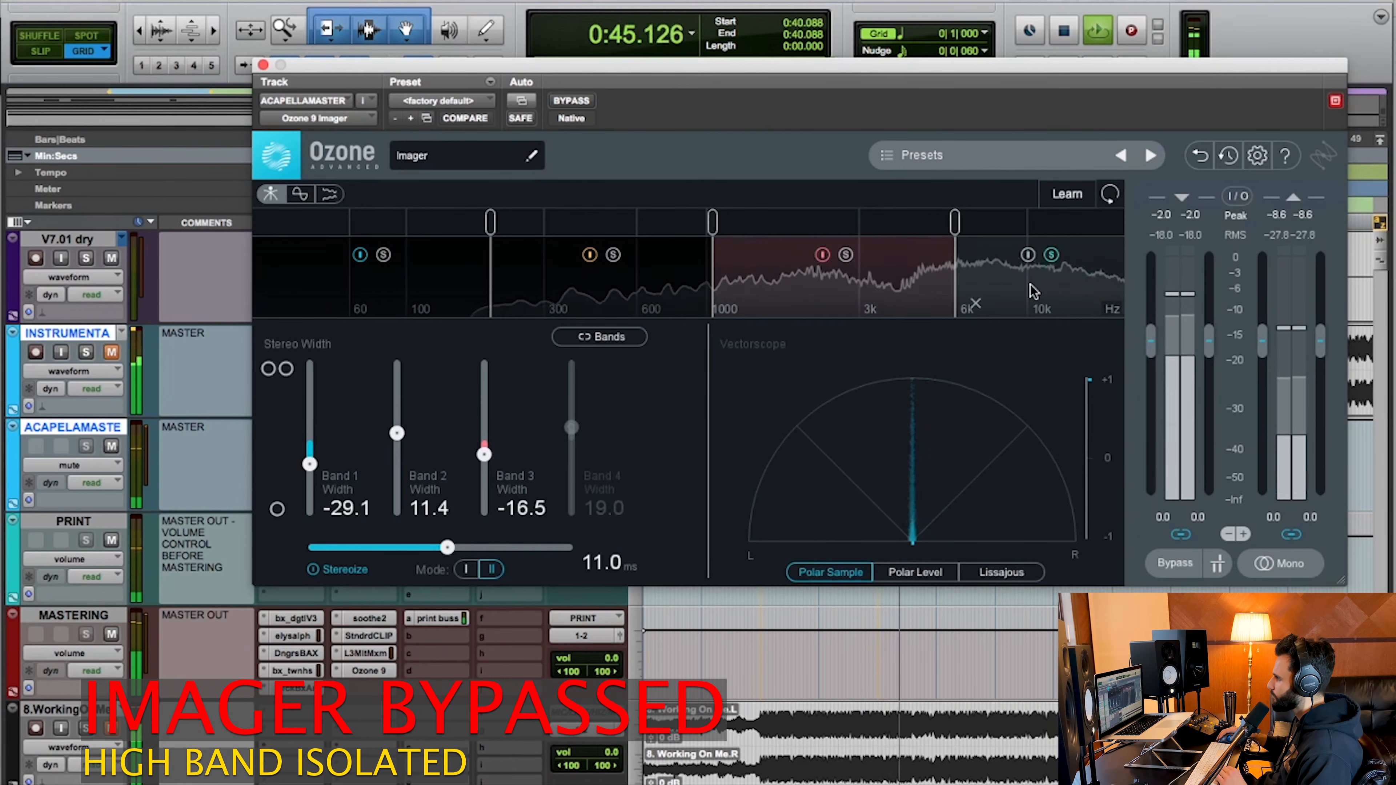
pyautogui.click(1028, 254)
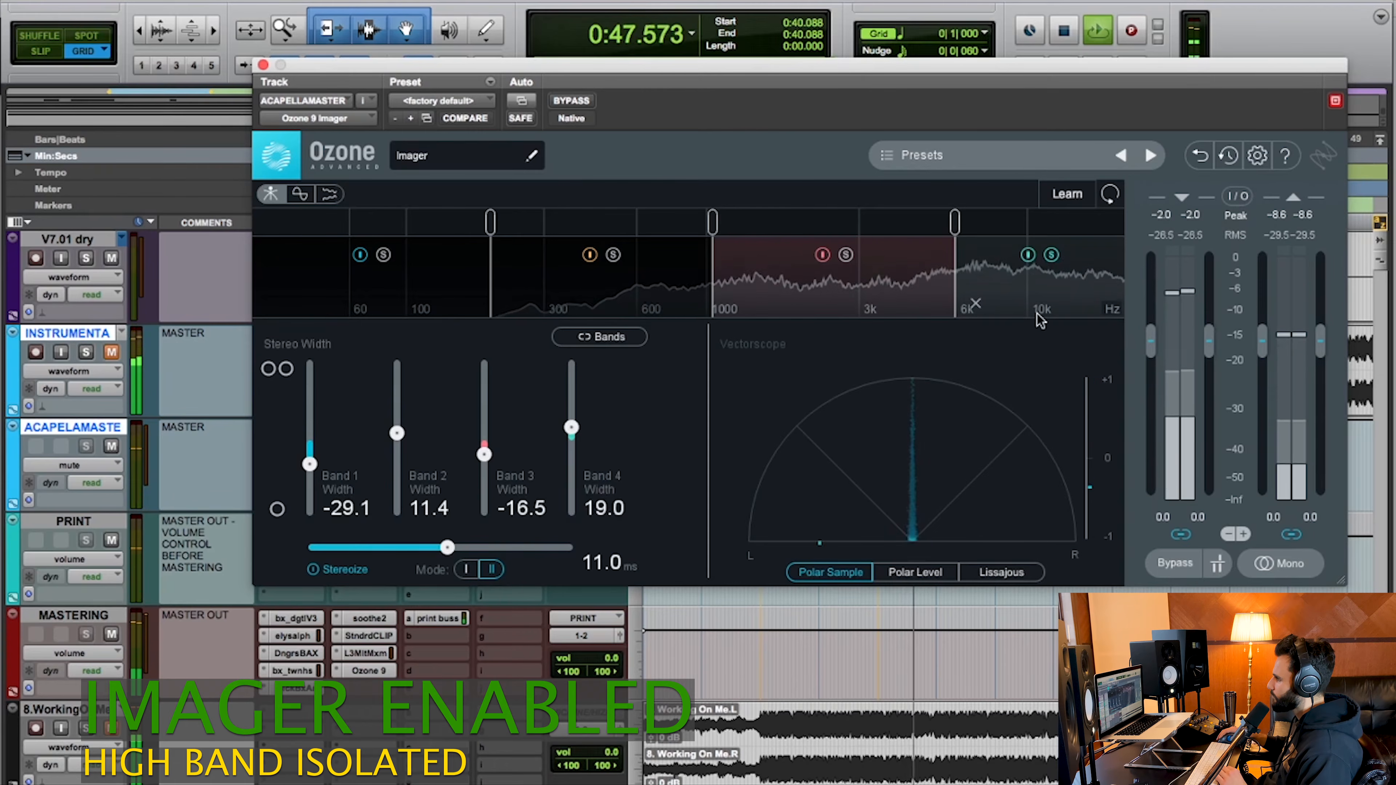
pyautogui.click(1051, 255)
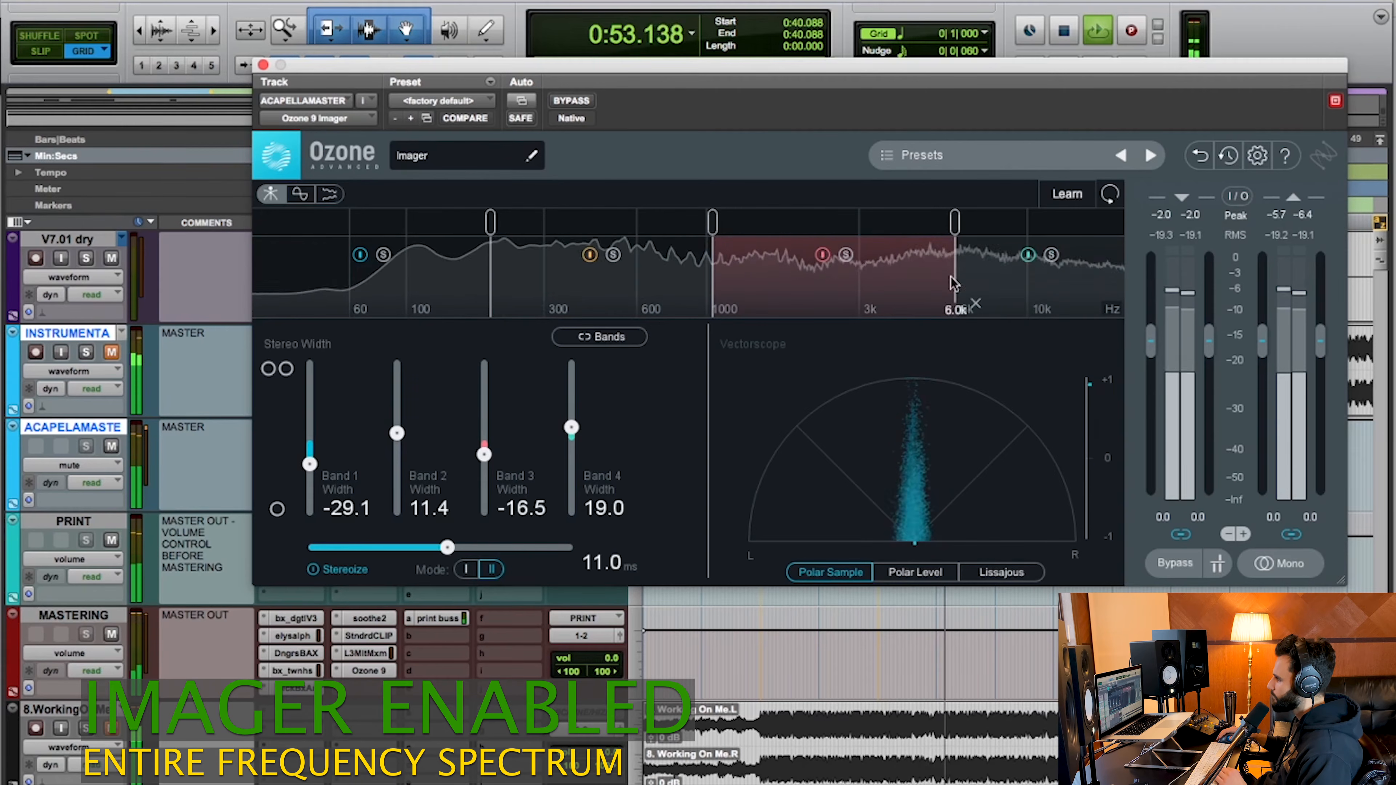
pyautogui.press('space')
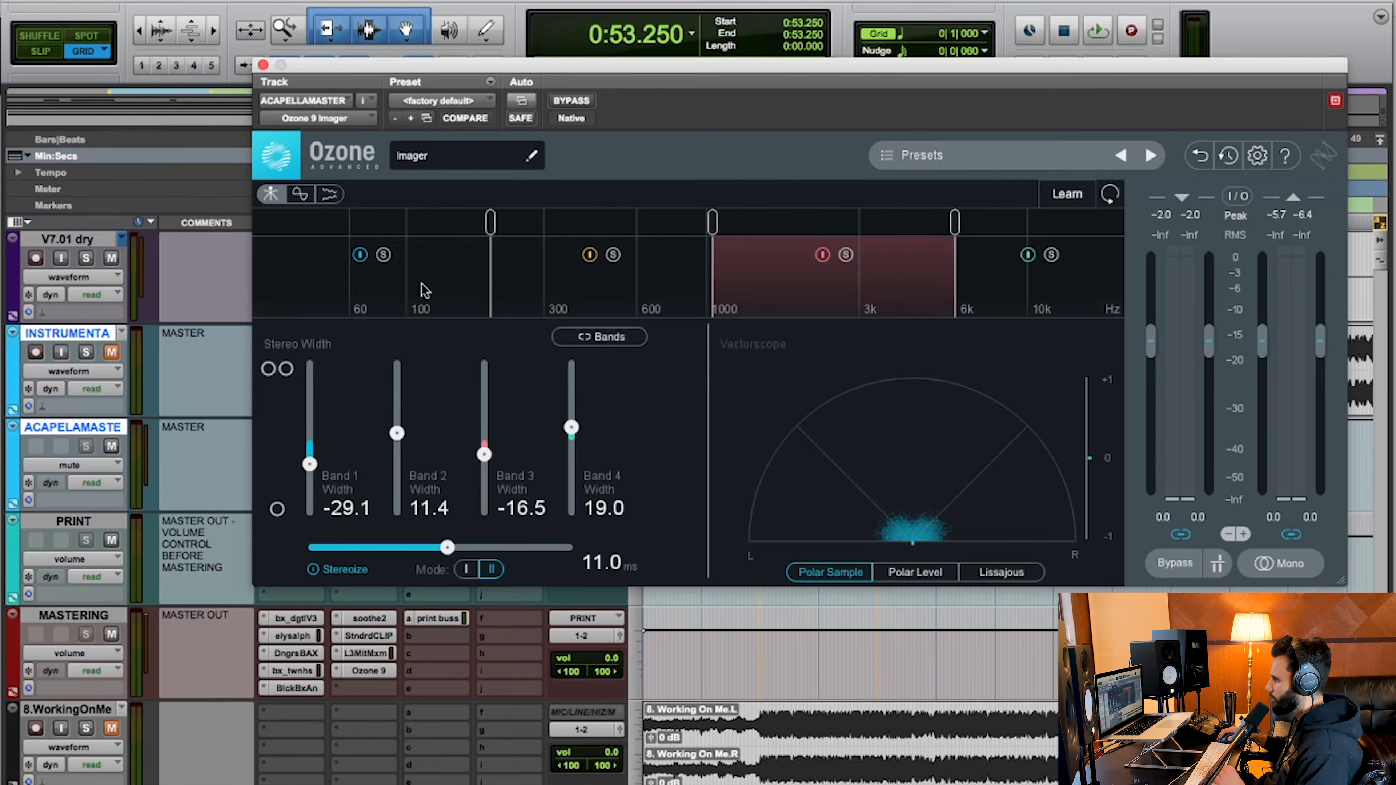
# Audition the vocals with Band 1 soloed, compare against the full frequency spectrum, and stop playback.
pyautogui.click(383, 256)
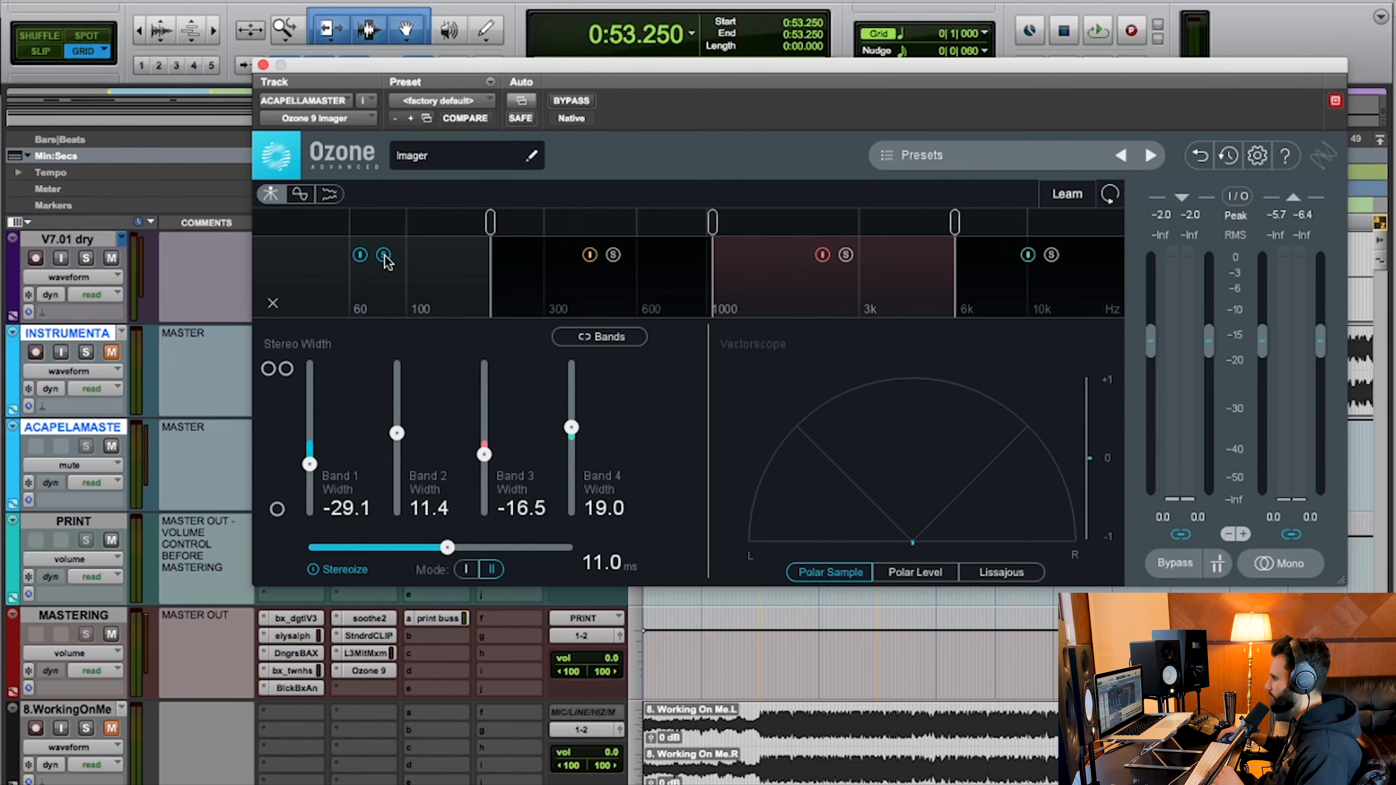
pyautogui.press('space')
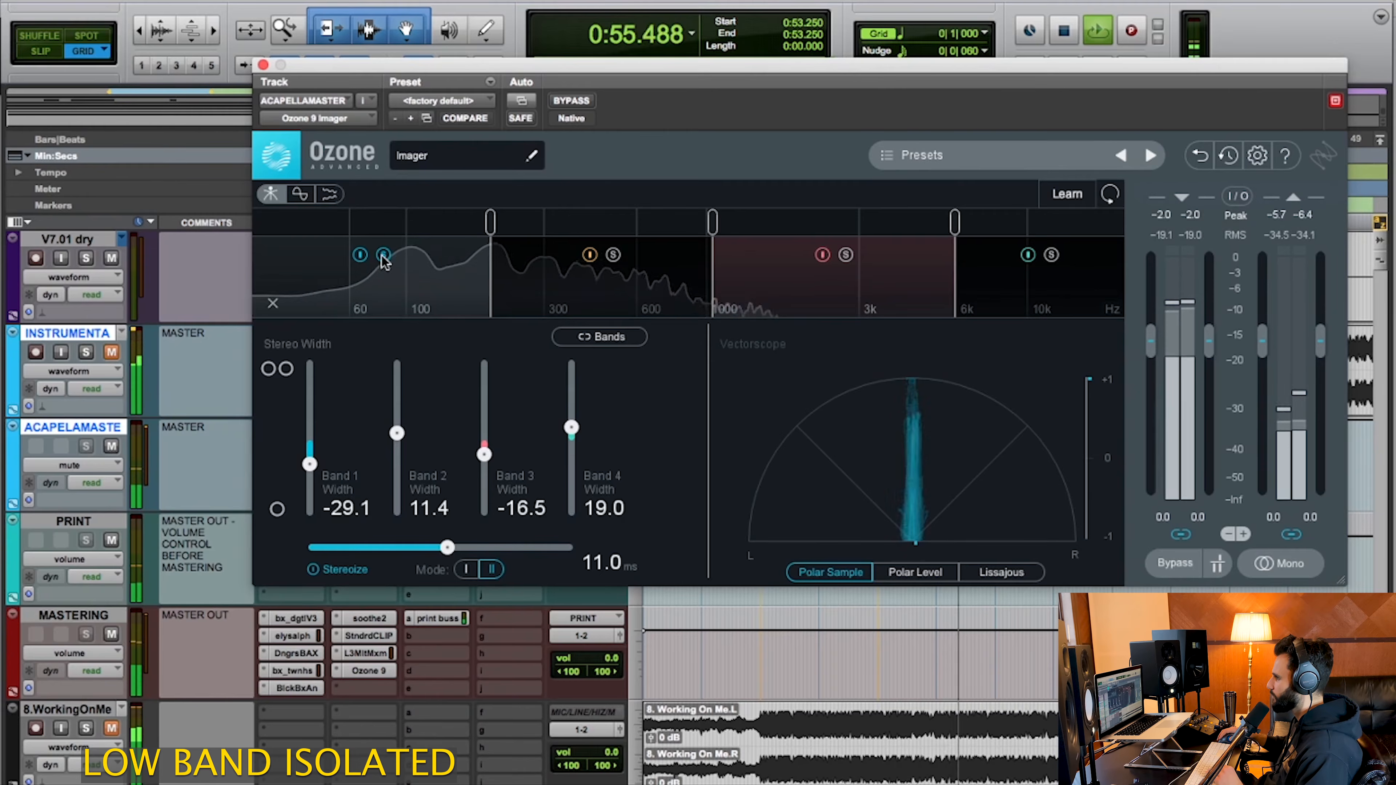
pyautogui.click(384, 255)
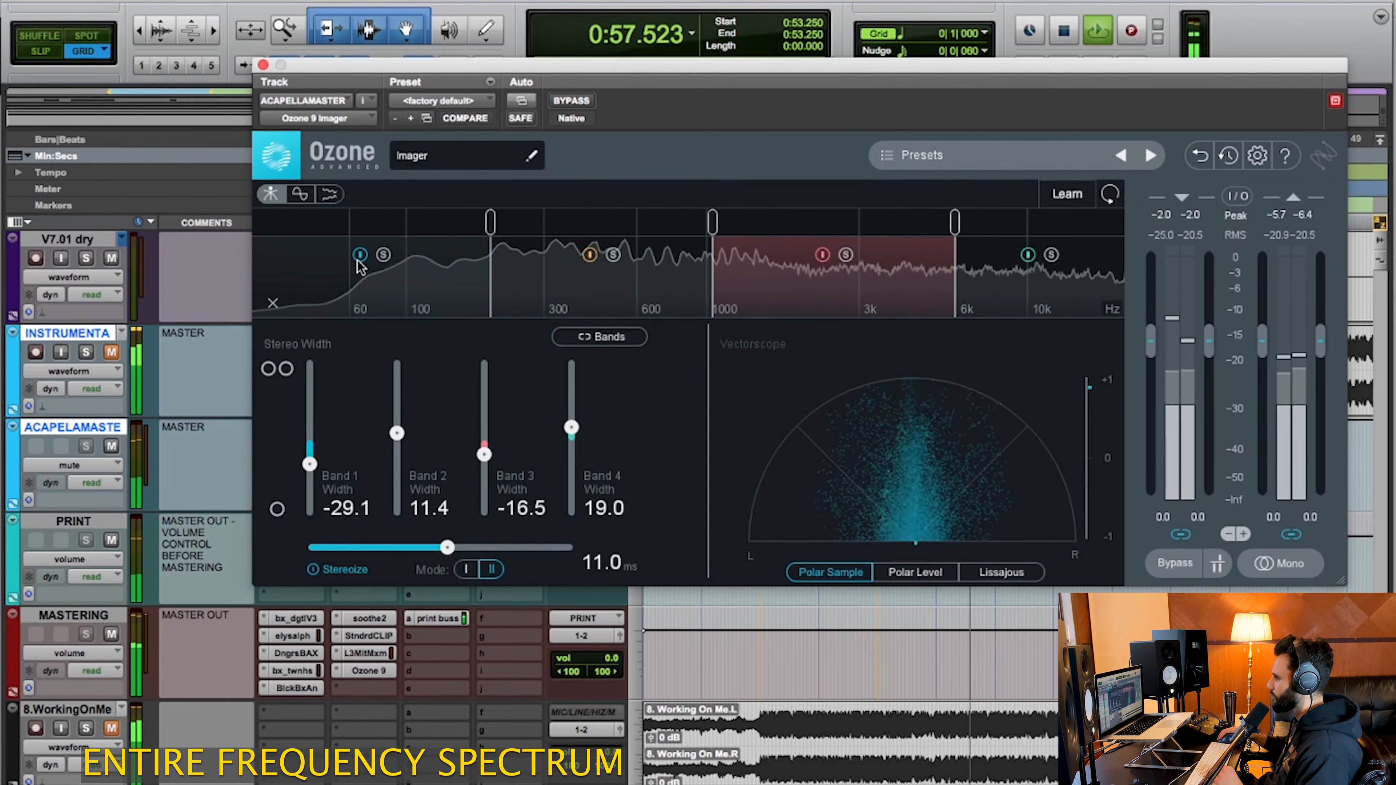
pyautogui.press('space')
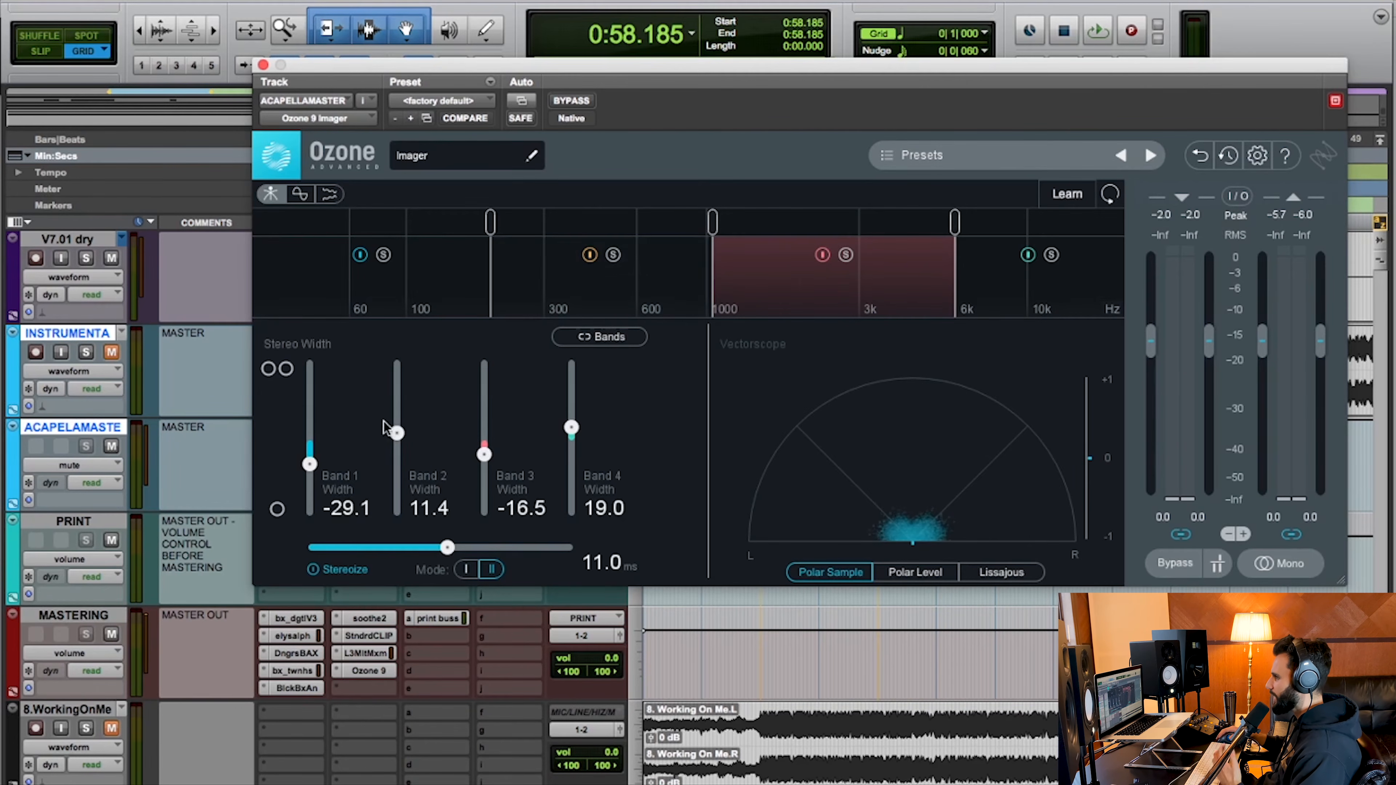
# Select Band 2 and compare the full-spectrum vocals with the Imager repeatedly bypassed and enabled, finishing with it enabled.
pyautogui.moveTo(397, 434)
pyautogui.mouseDown()
pyautogui.moveTo(397, 344)
pyautogui.moveTo(396, 543)
pyautogui.moveTo(396, 351)
pyautogui.moveTo(397, 487)
pyautogui.moveTo(402, 352)
pyautogui.moveTo(404, 437)
pyautogui.mouseUp()
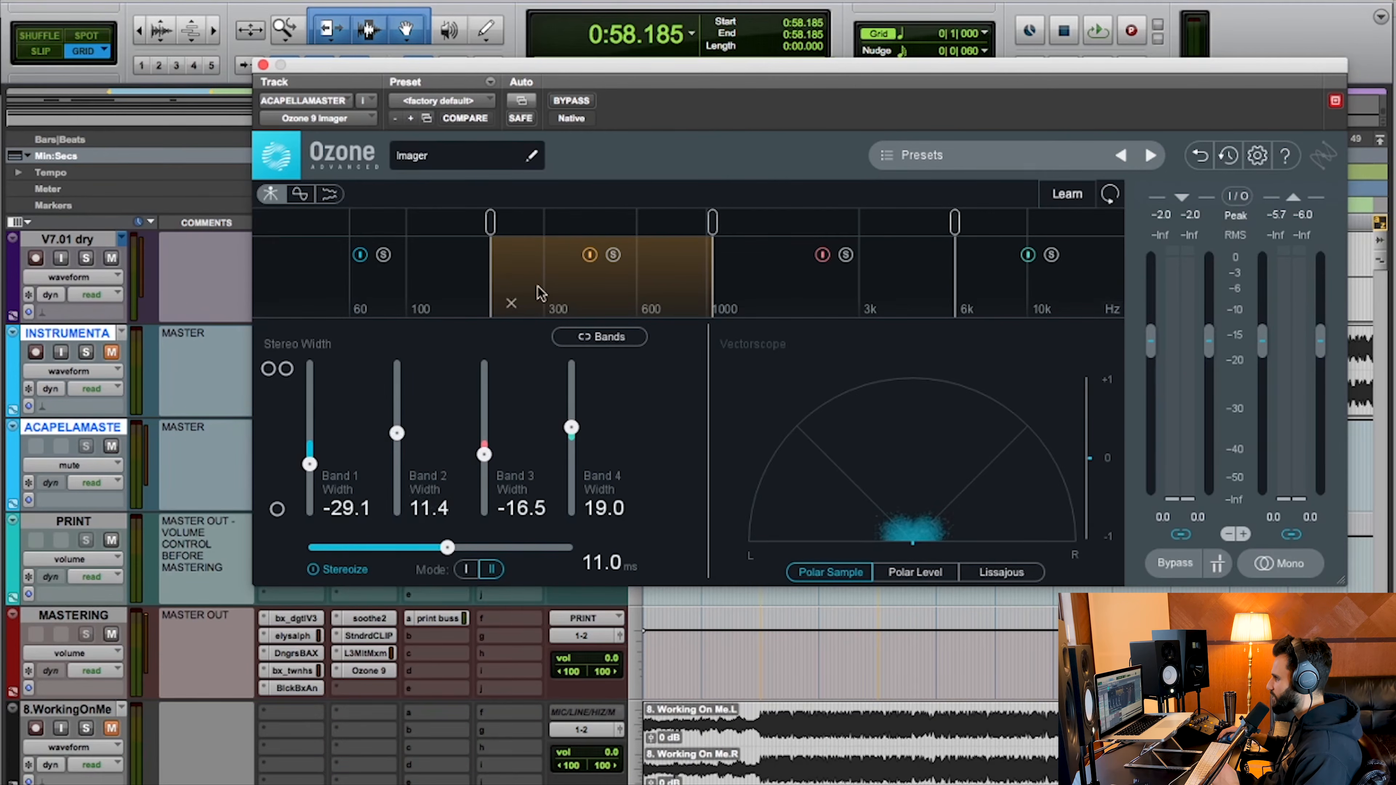
pyautogui.click(563, 98)
pyautogui.click(563, 99)
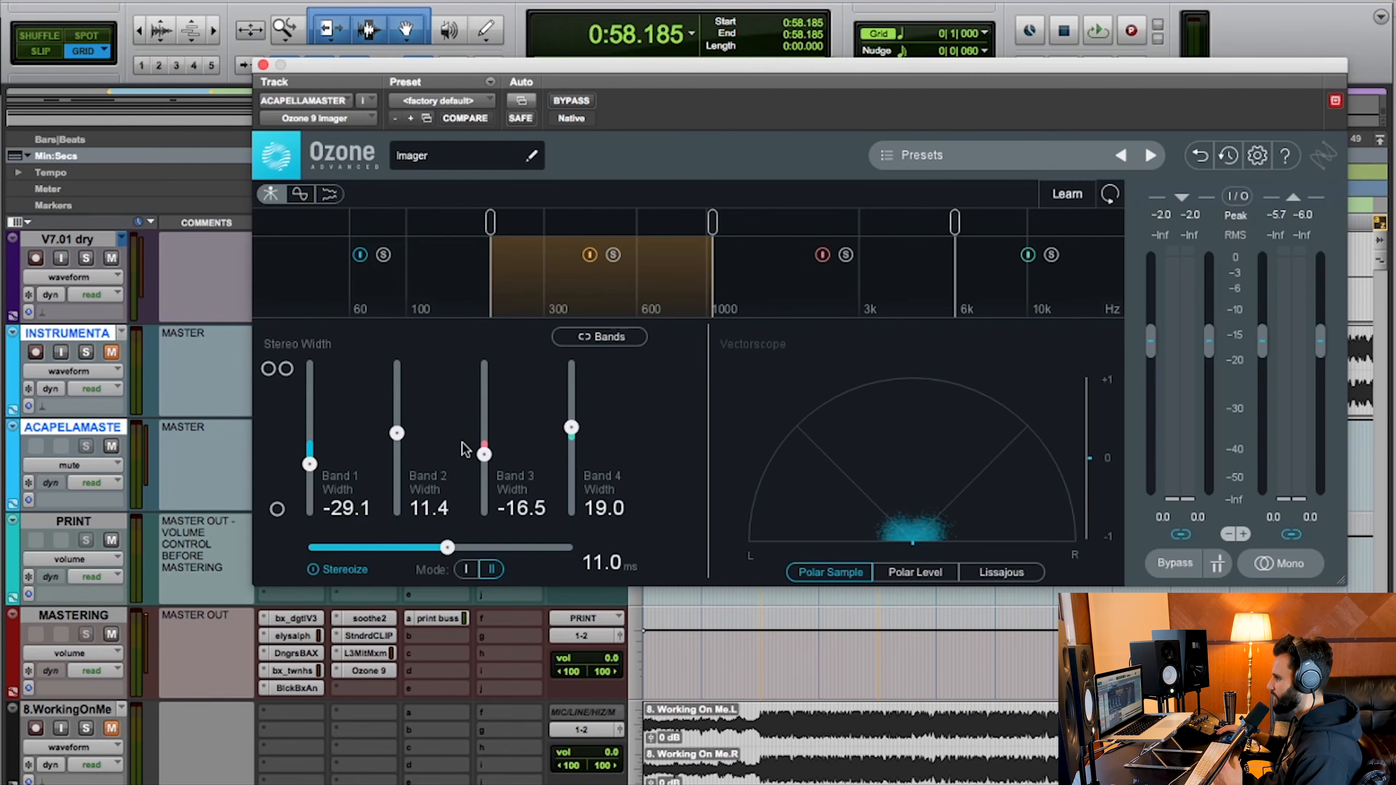
pyautogui.click(584, 100)
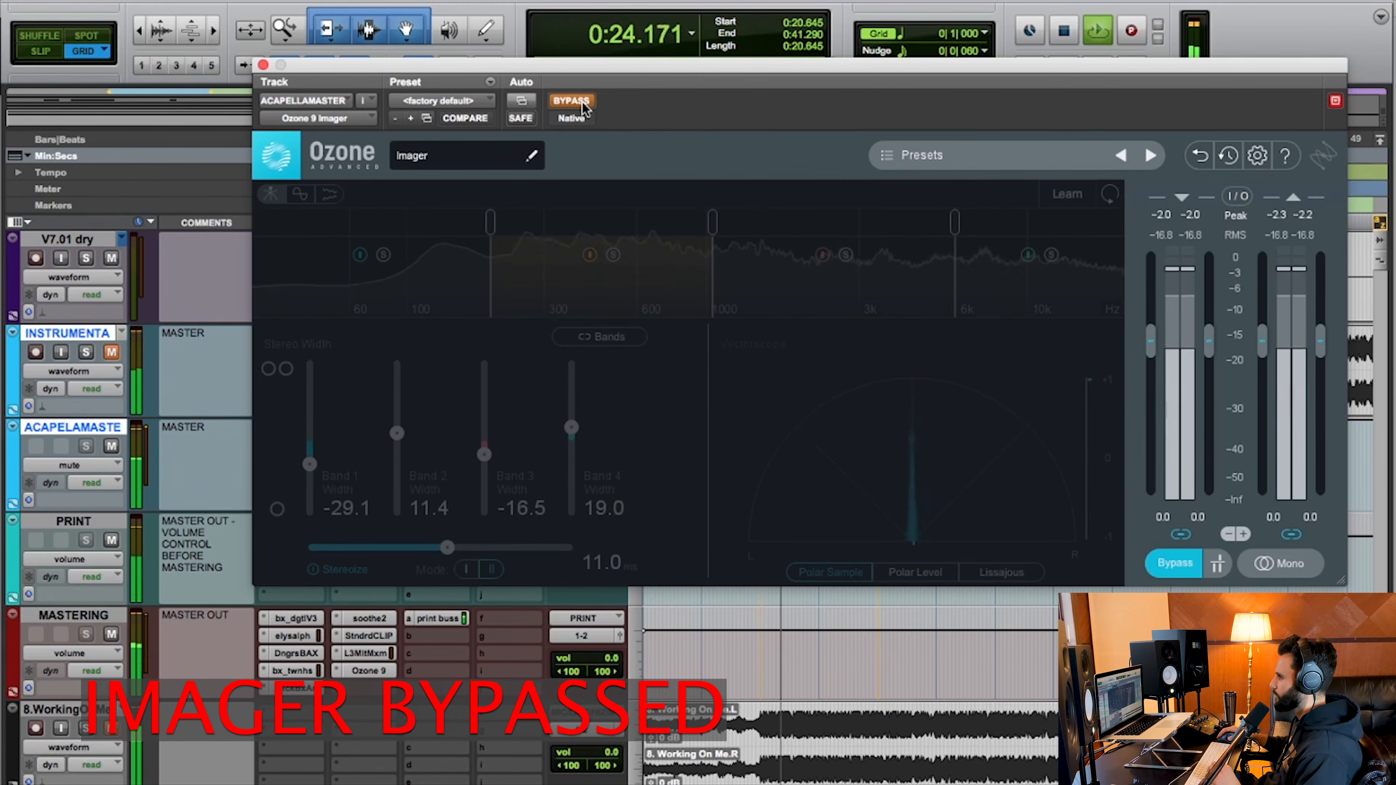
pyautogui.click(583, 103)
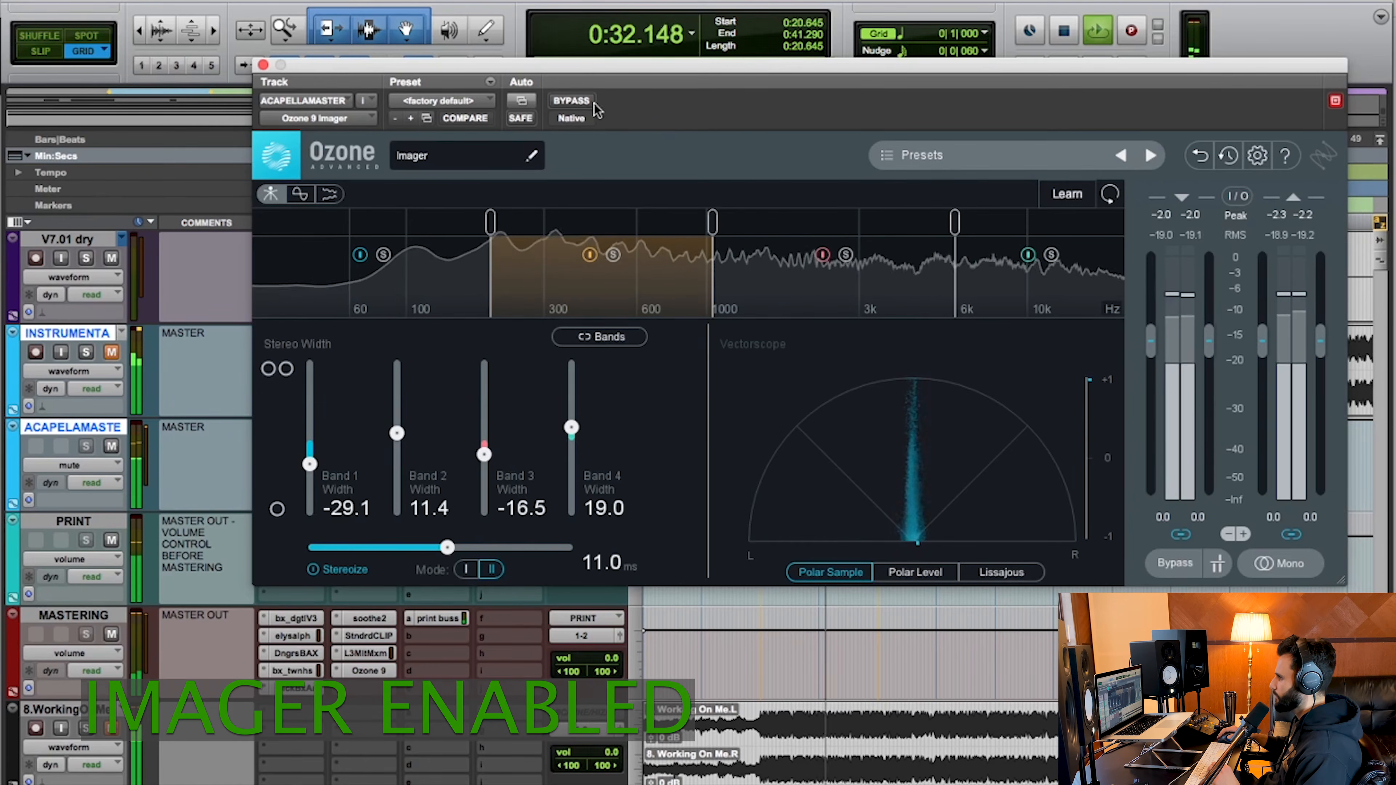
pyautogui.click(574, 101)
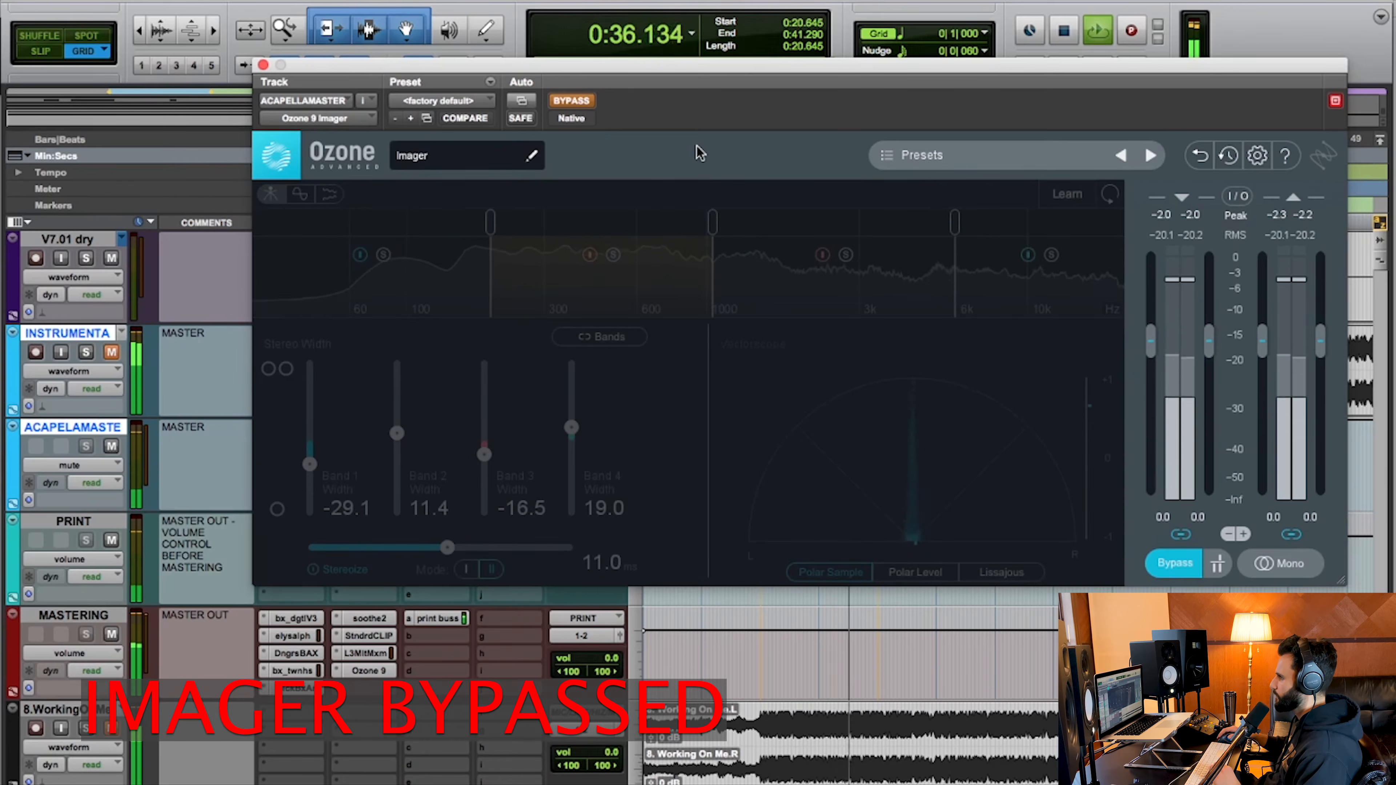
pyautogui.click(571, 101)
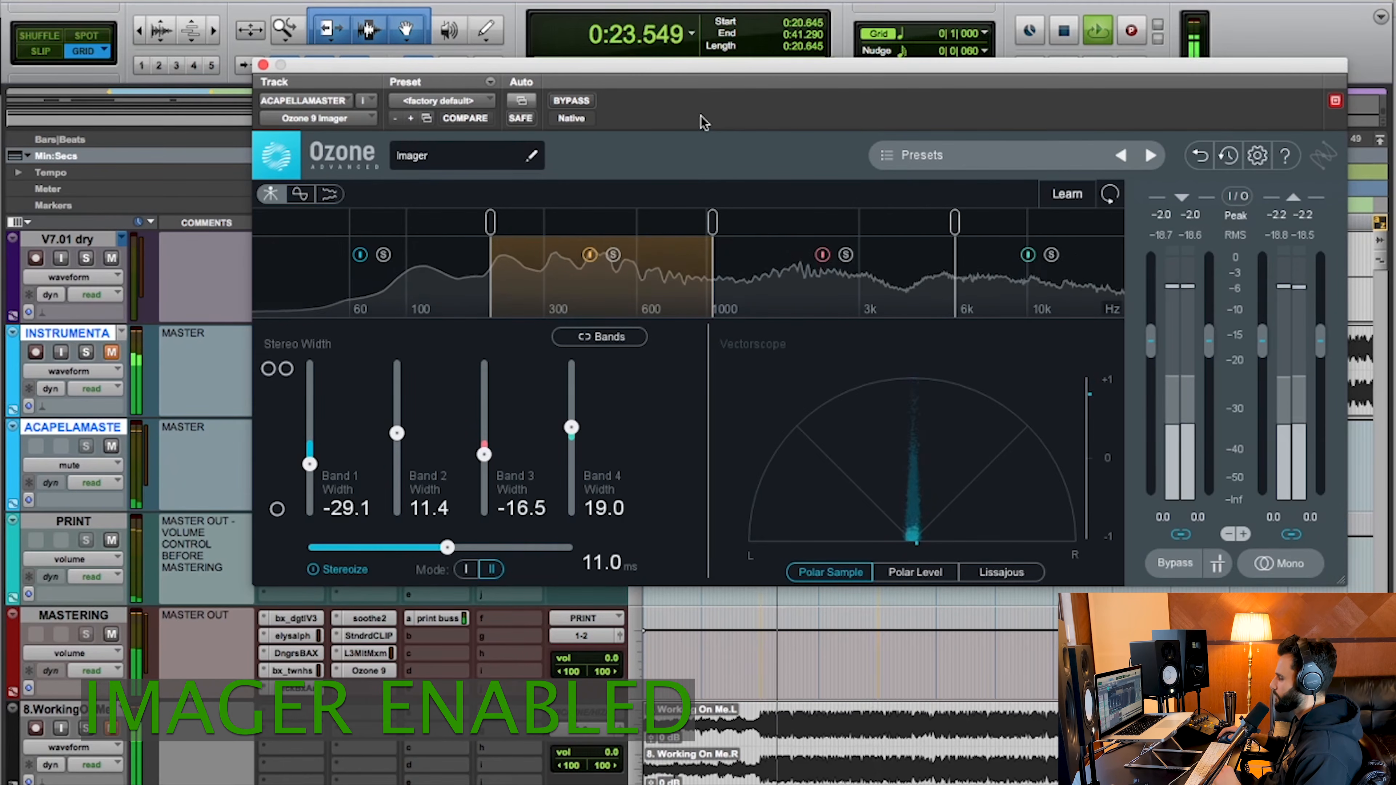
pyautogui.click(574, 101)
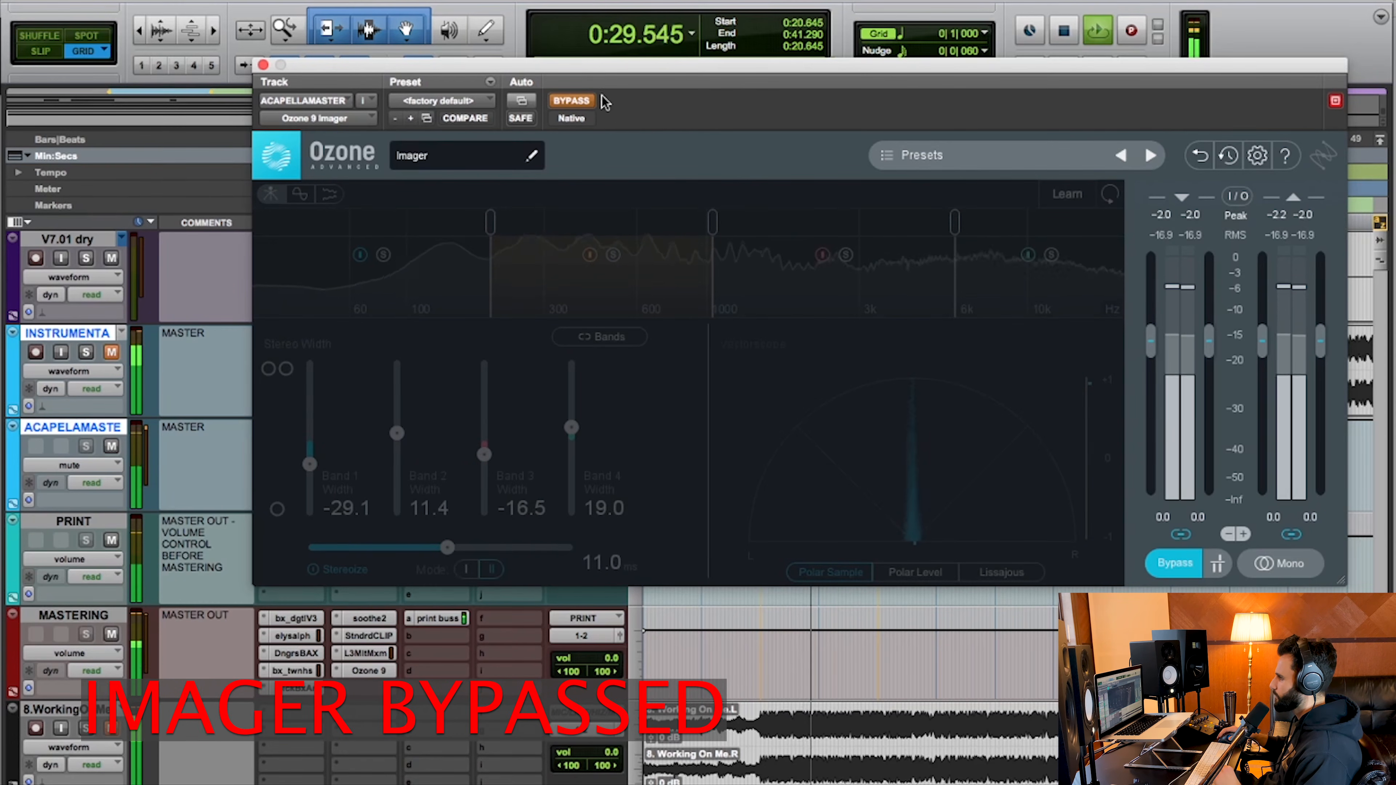
pyautogui.click(574, 101)
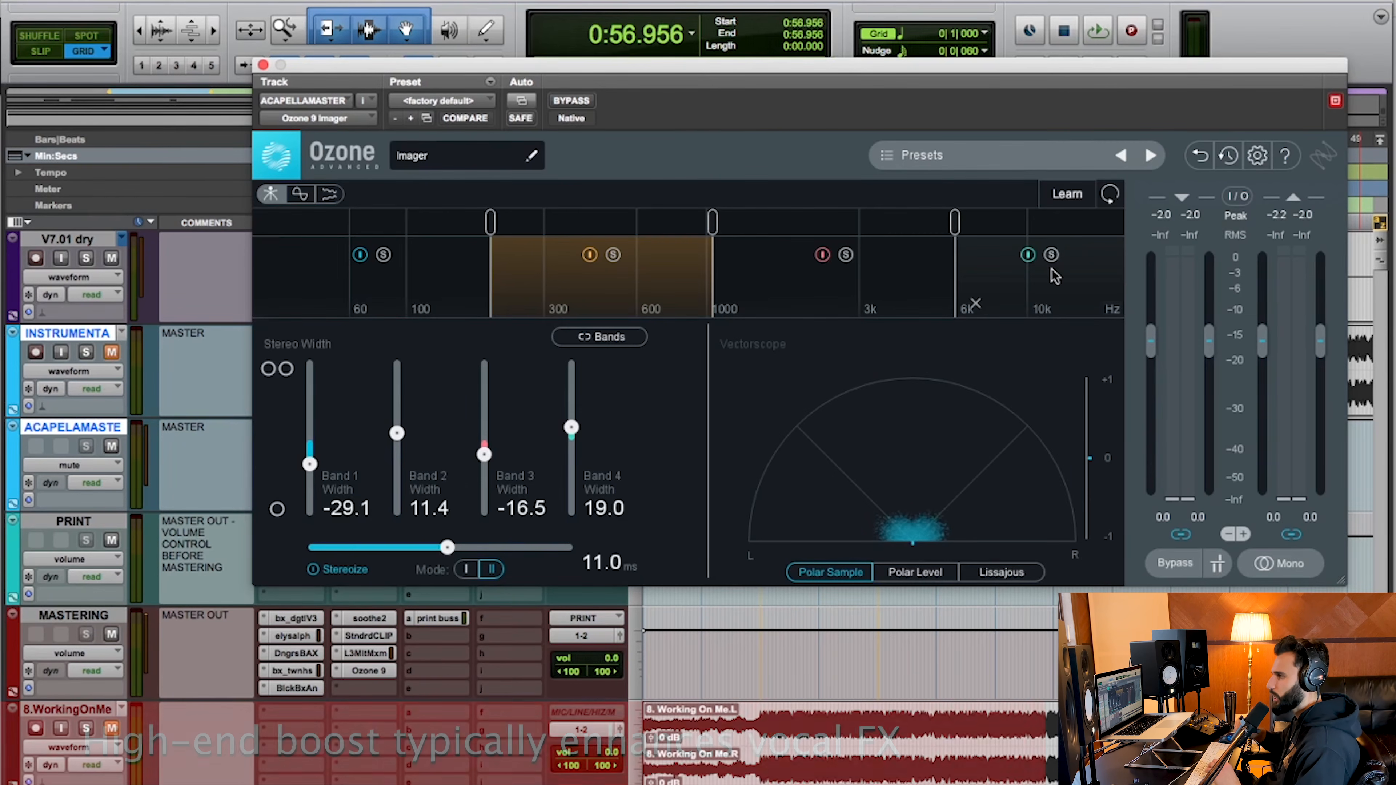
# Replace the vocal Imager window with the instrumental master's Imager and set its Band 1 width to -34.2.
pyautogui.click(263, 65)
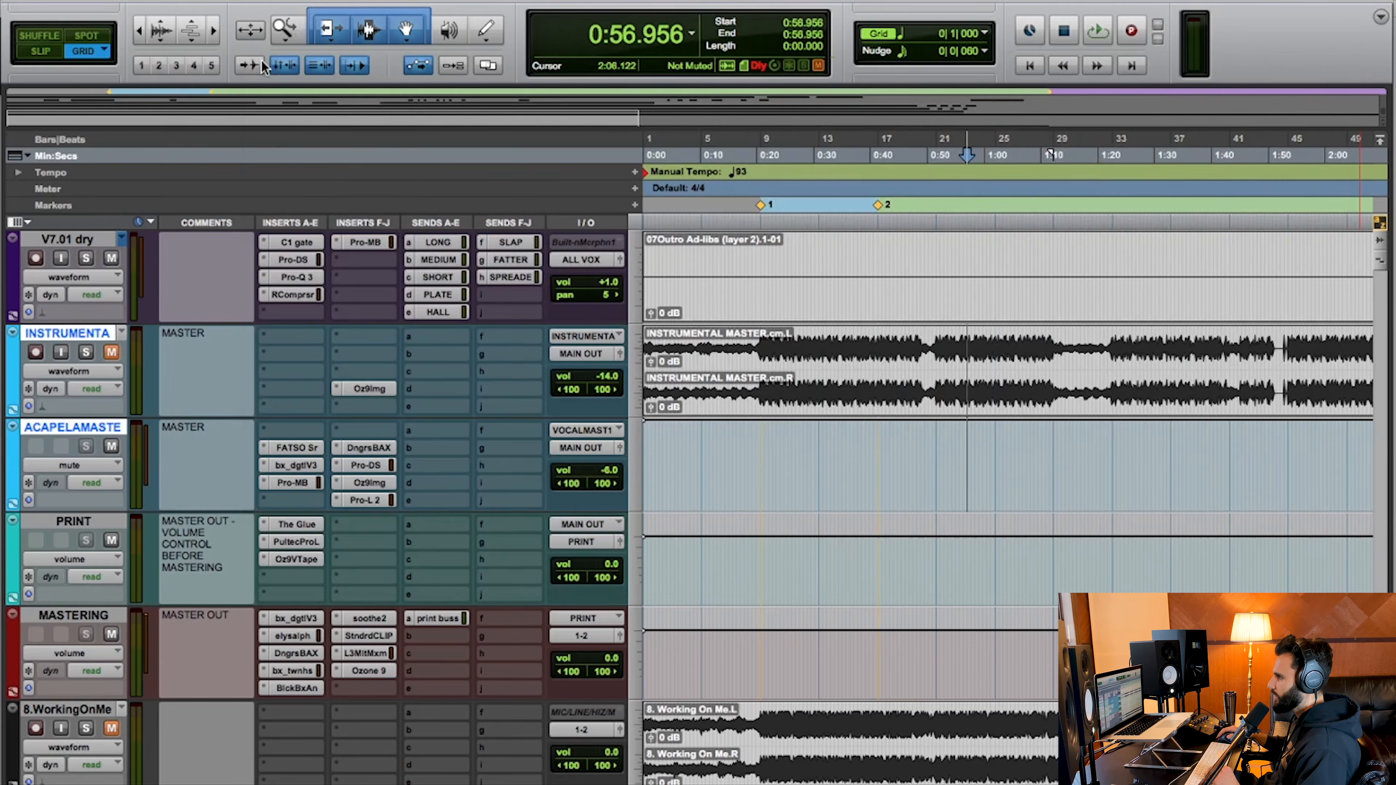
pyautogui.click(370, 390)
pyautogui.moveTo(713, 69); pyautogui.dragTo(609, 50)
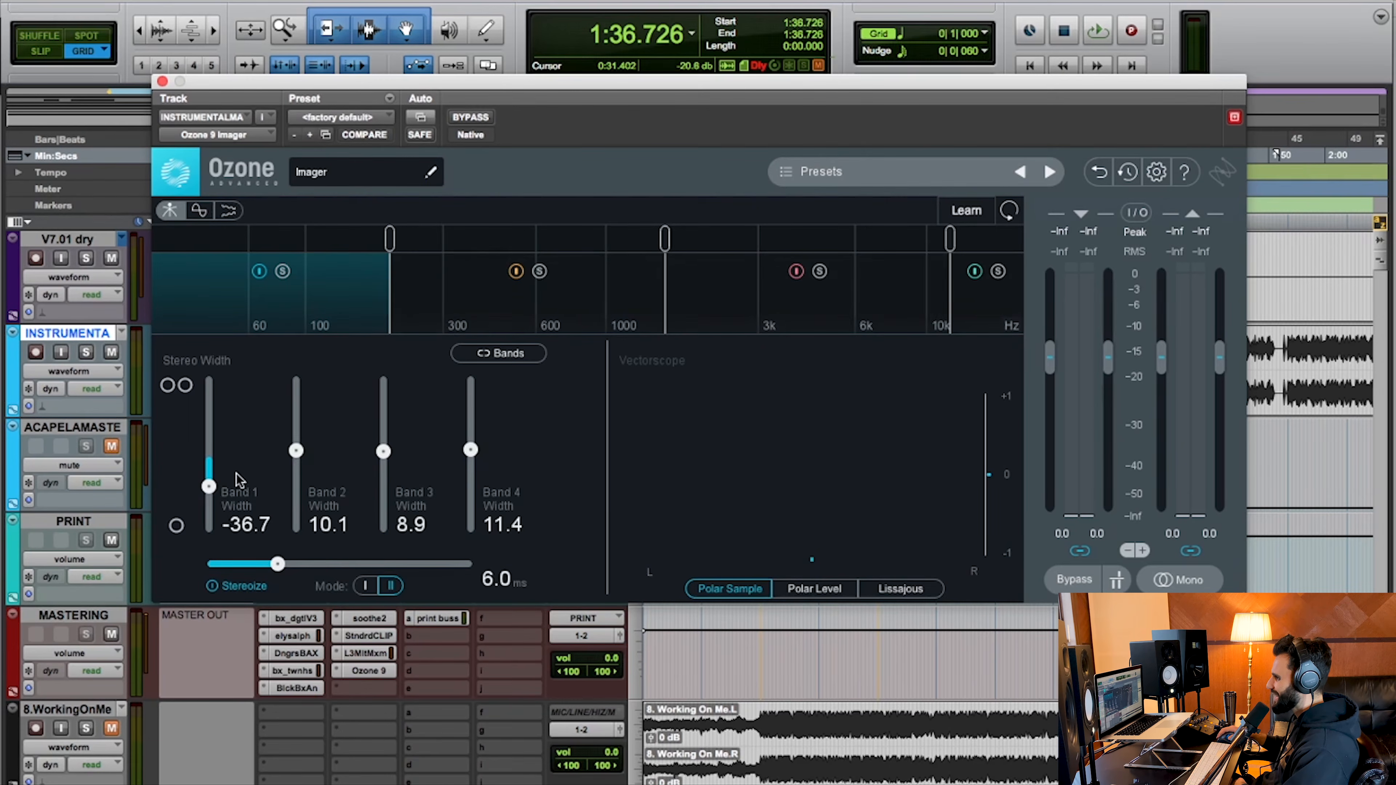
pyautogui.moveTo(208, 487); pyautogui.dragTo(216, 483)
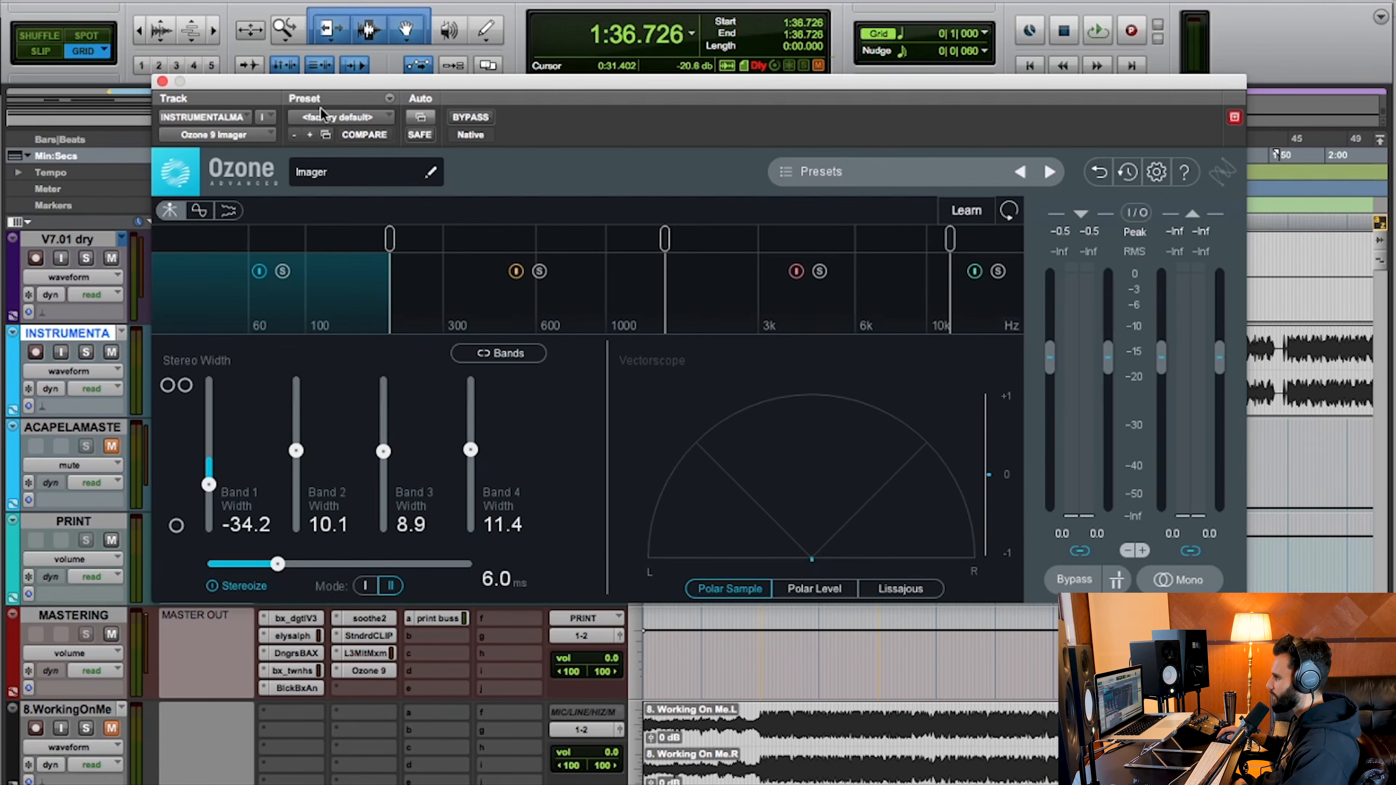
pyautogui.moveTo(339, 85)
pyautogui.mouseDown()
pyautogui.moveTo(539, 88)
pyautogui.moveTo(336, 90)
pyautogui.mouseUp()
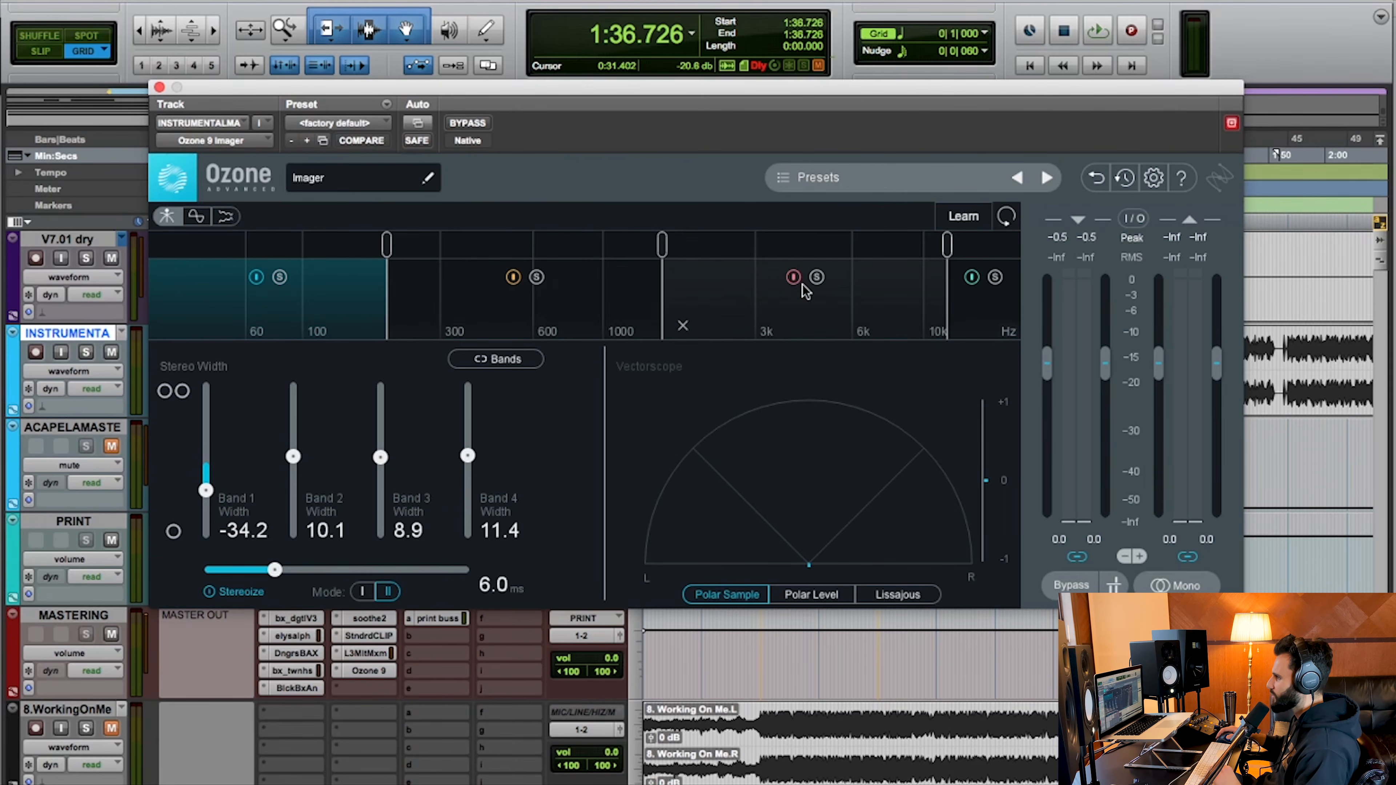
# Unmute the acapella master and compare playback with the instrumental's Band 3 imaging bypassed and enabled.
pyautogui.click(111, 446)
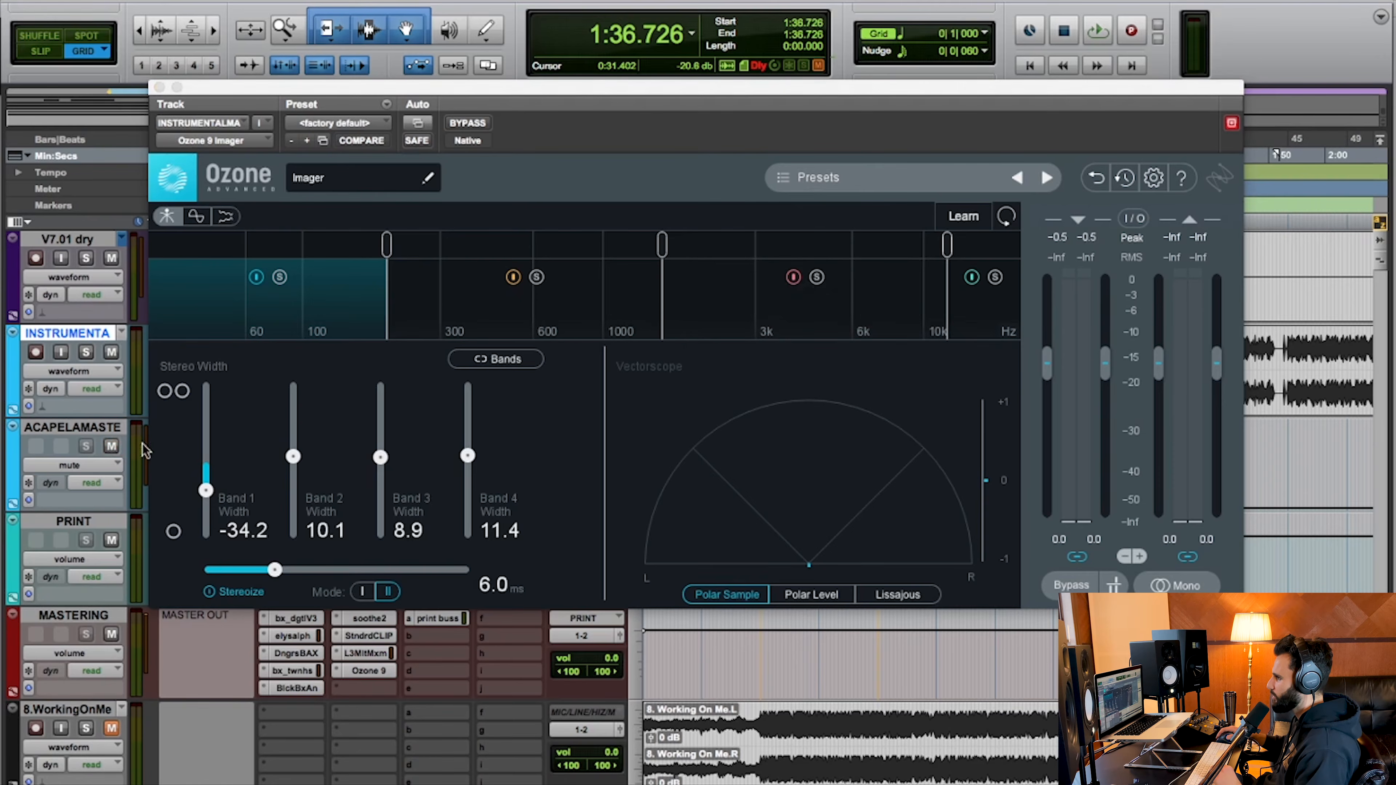
pyautogui.click(793, 278)
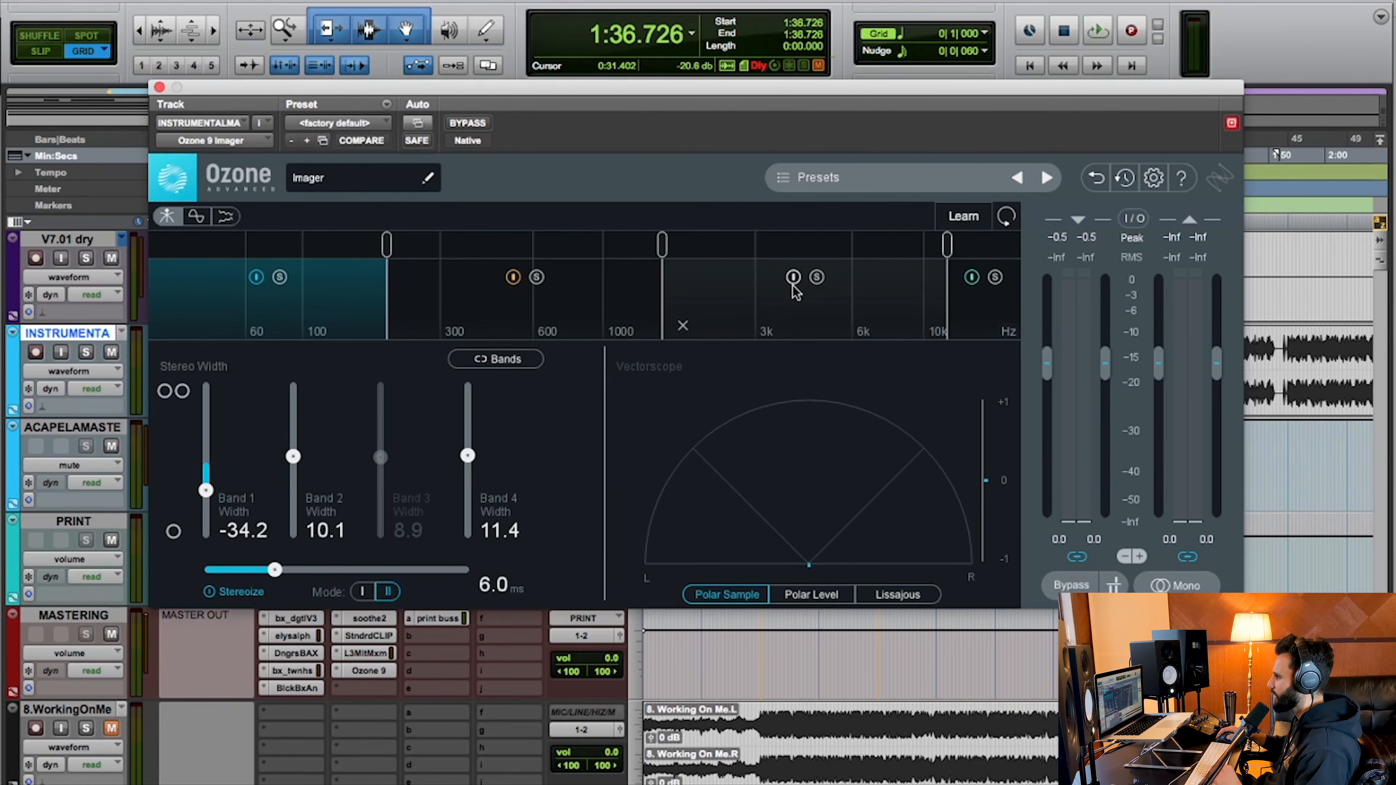
pyautogui.click(794, 278)
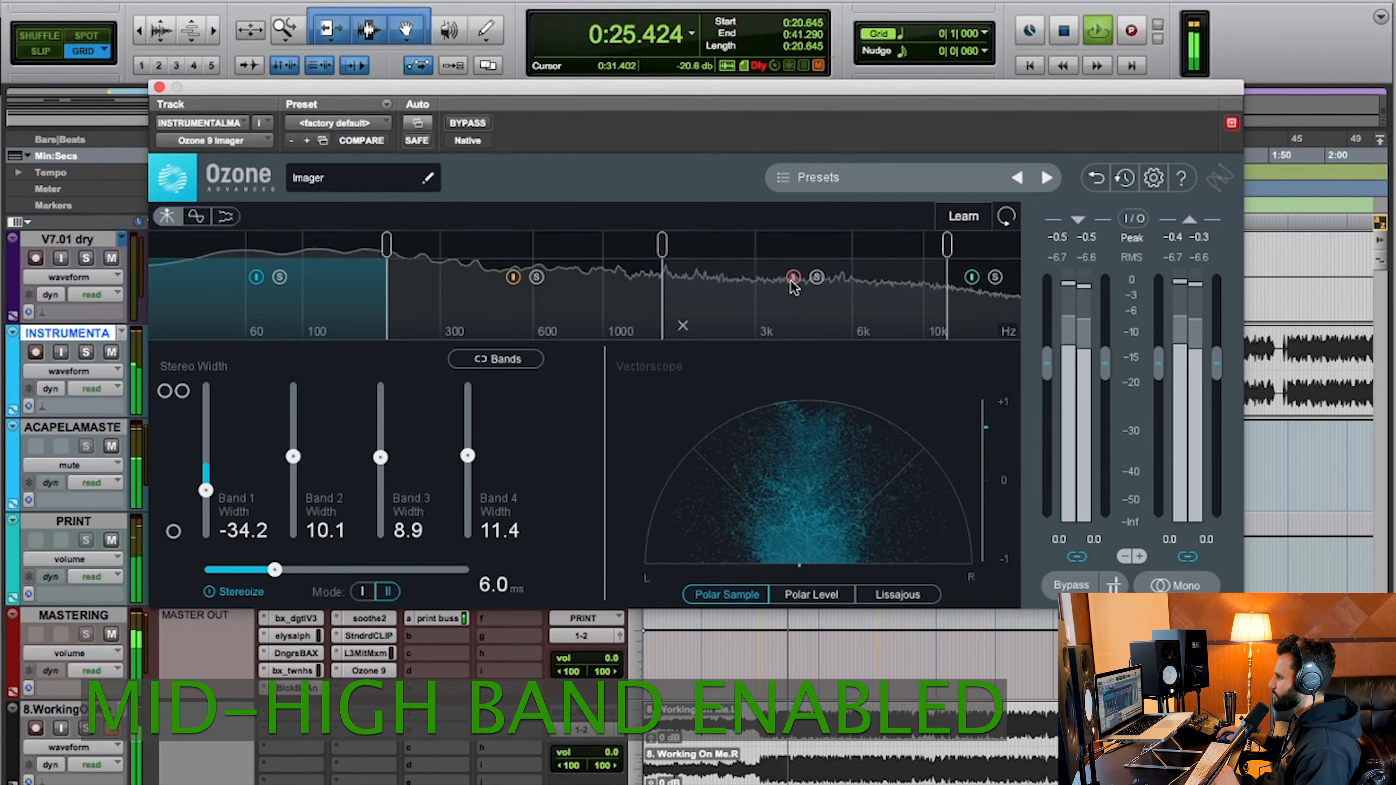
pyautogui.click(793, 278)
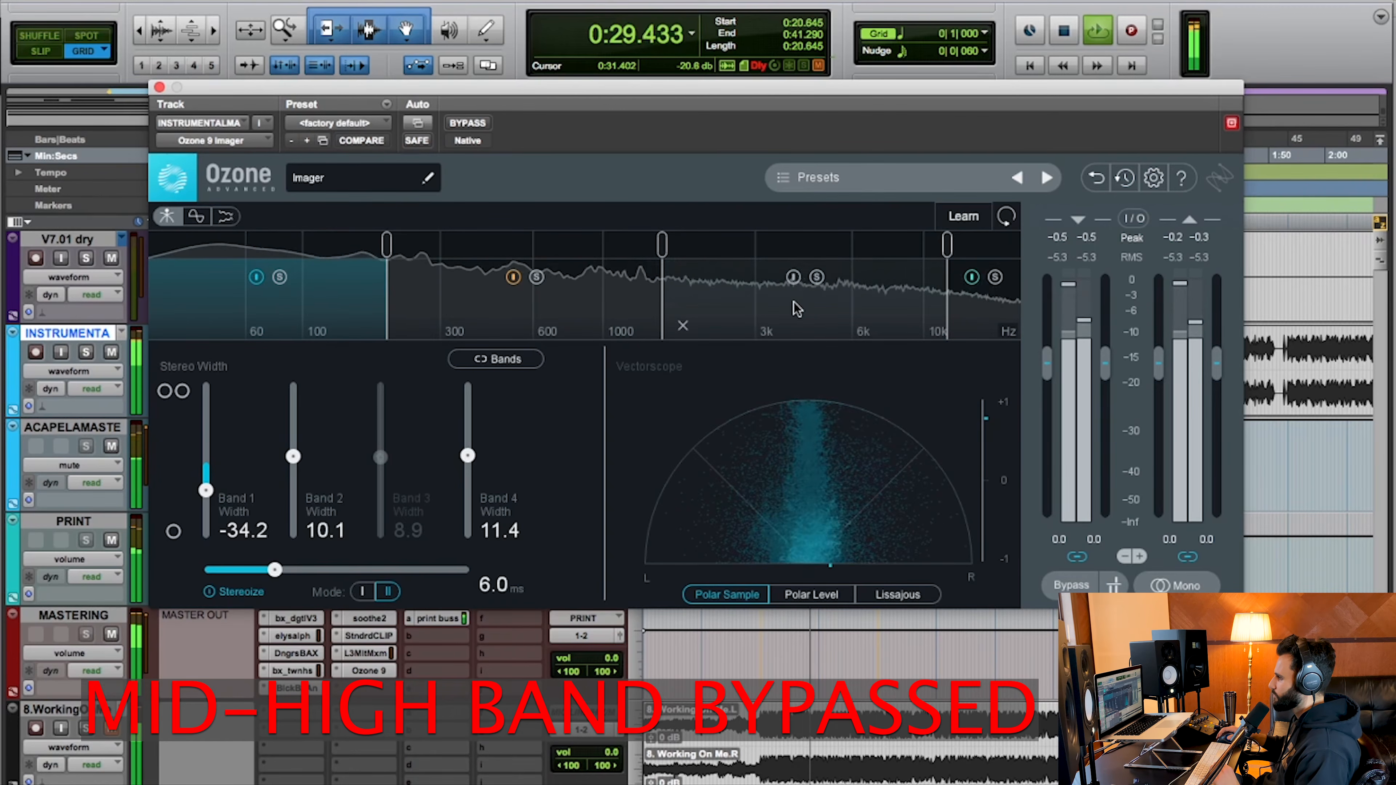
pyautogui.click(793, 277)
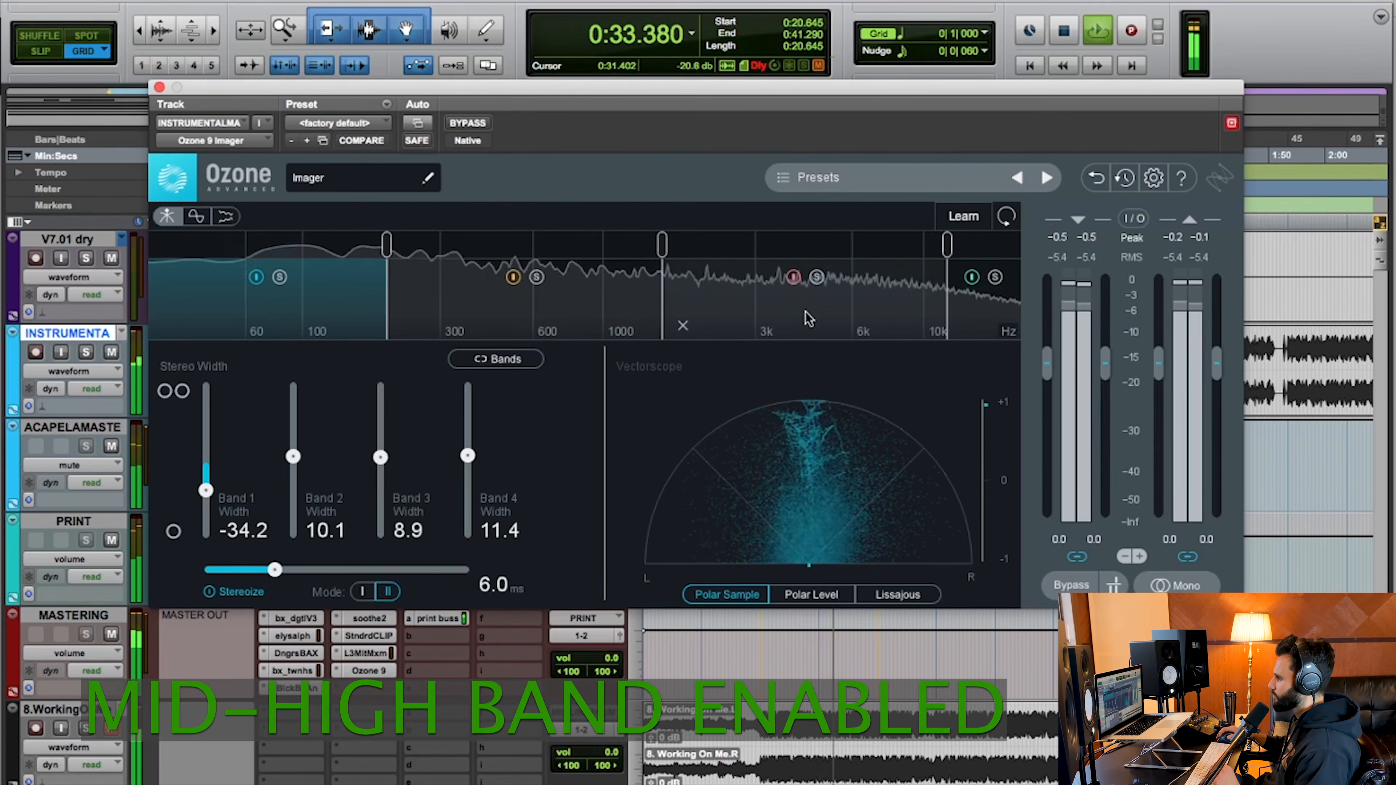
# Try Band 3 at a width of 19.0, reduce it to 10.1, and compare the band bypassed and enabled.
pyautogui.moveTo(380, 457)
pyautogui.mouseDown()
pyautogui.moveTo(380, 408)
pyautogui.moveTo(382, 455)
pyautogui.mouseUp()
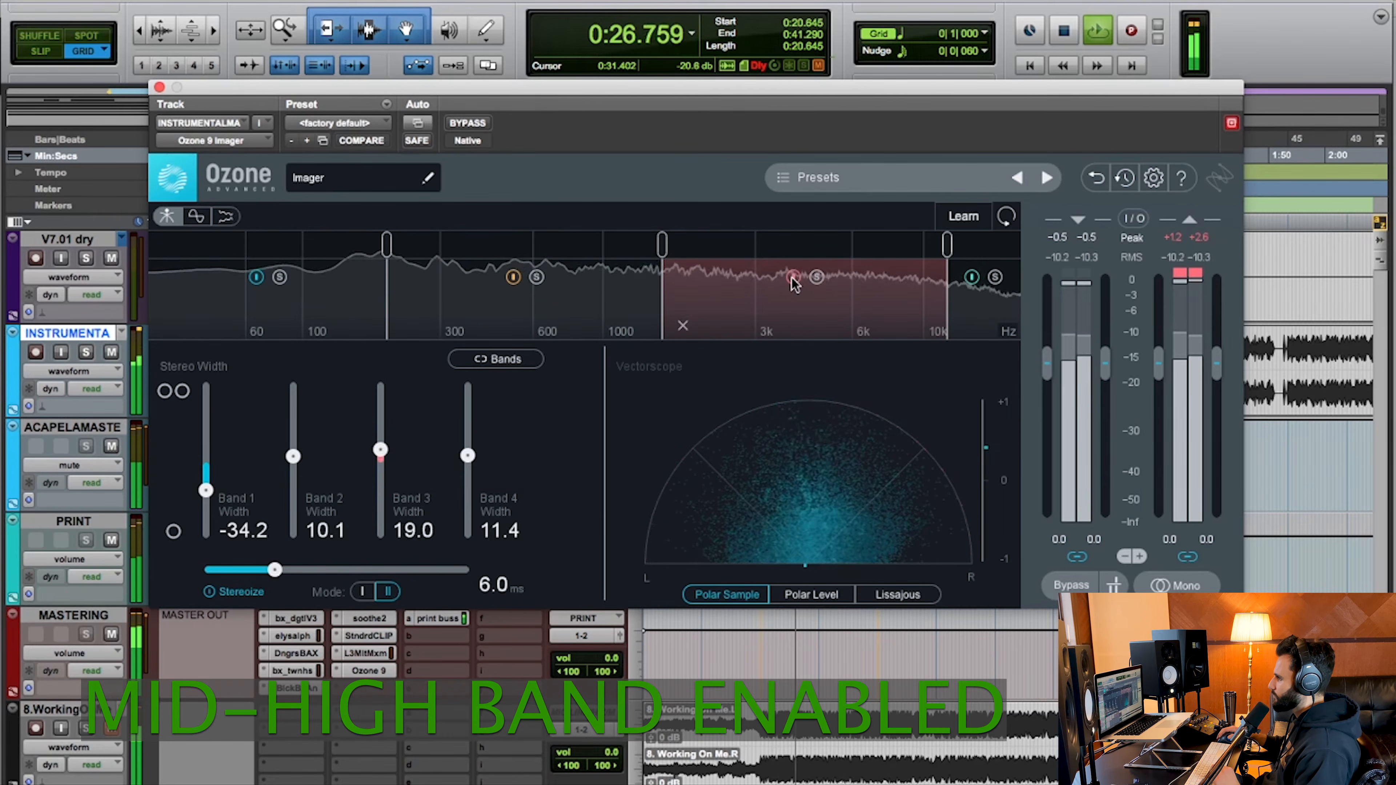
pyautogui.moveTo(371, 444); pyautogui.dragTo(382, 457)
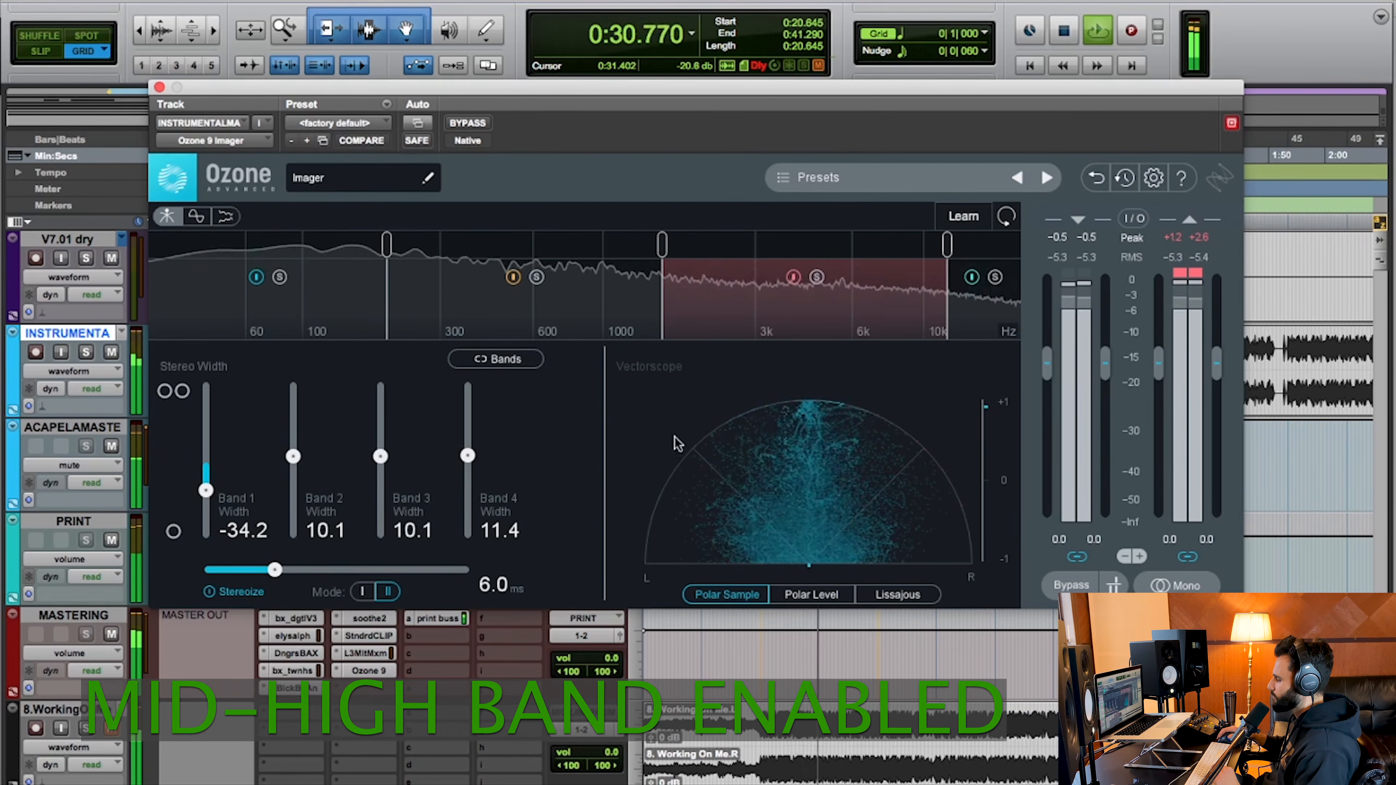
pyautogui.click(794, 277)
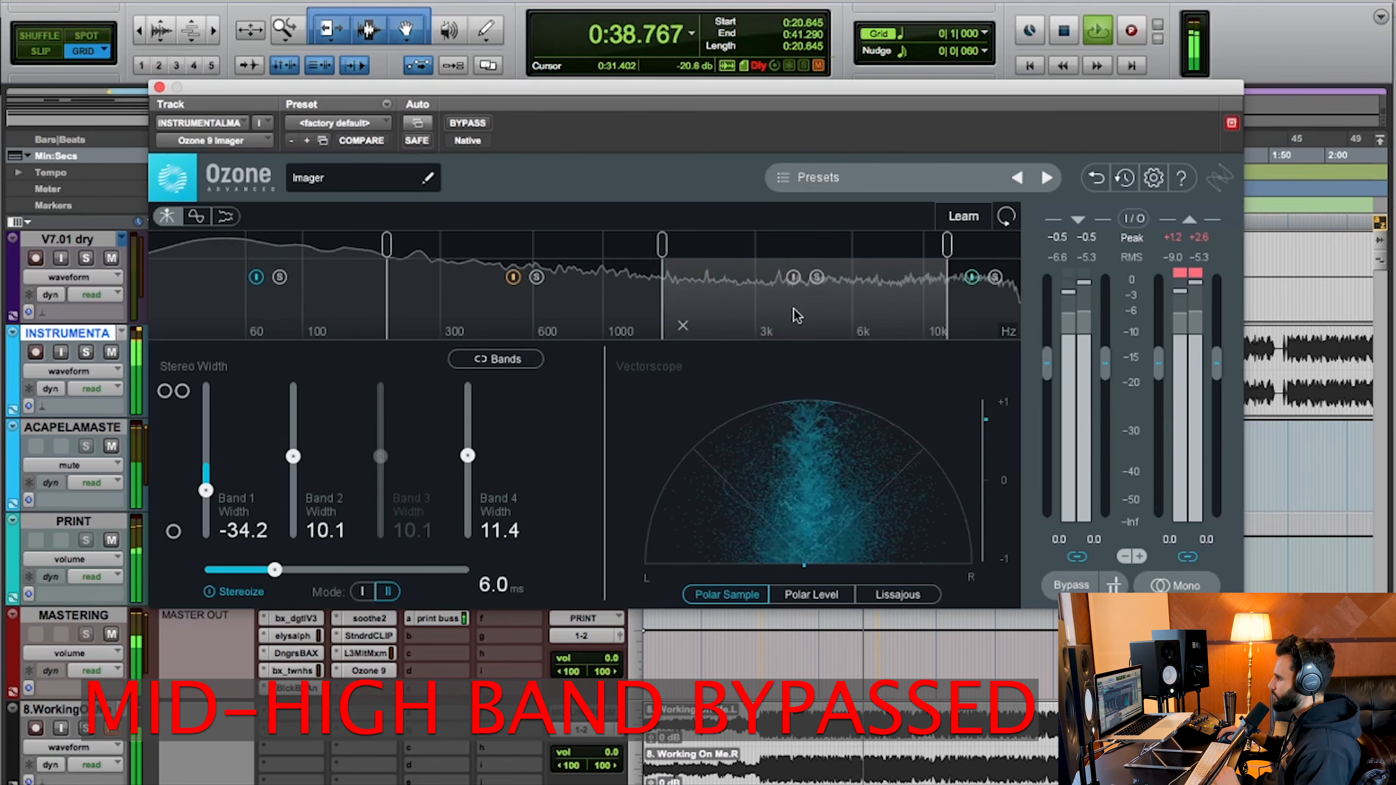
pyautogui.click(793, 277)
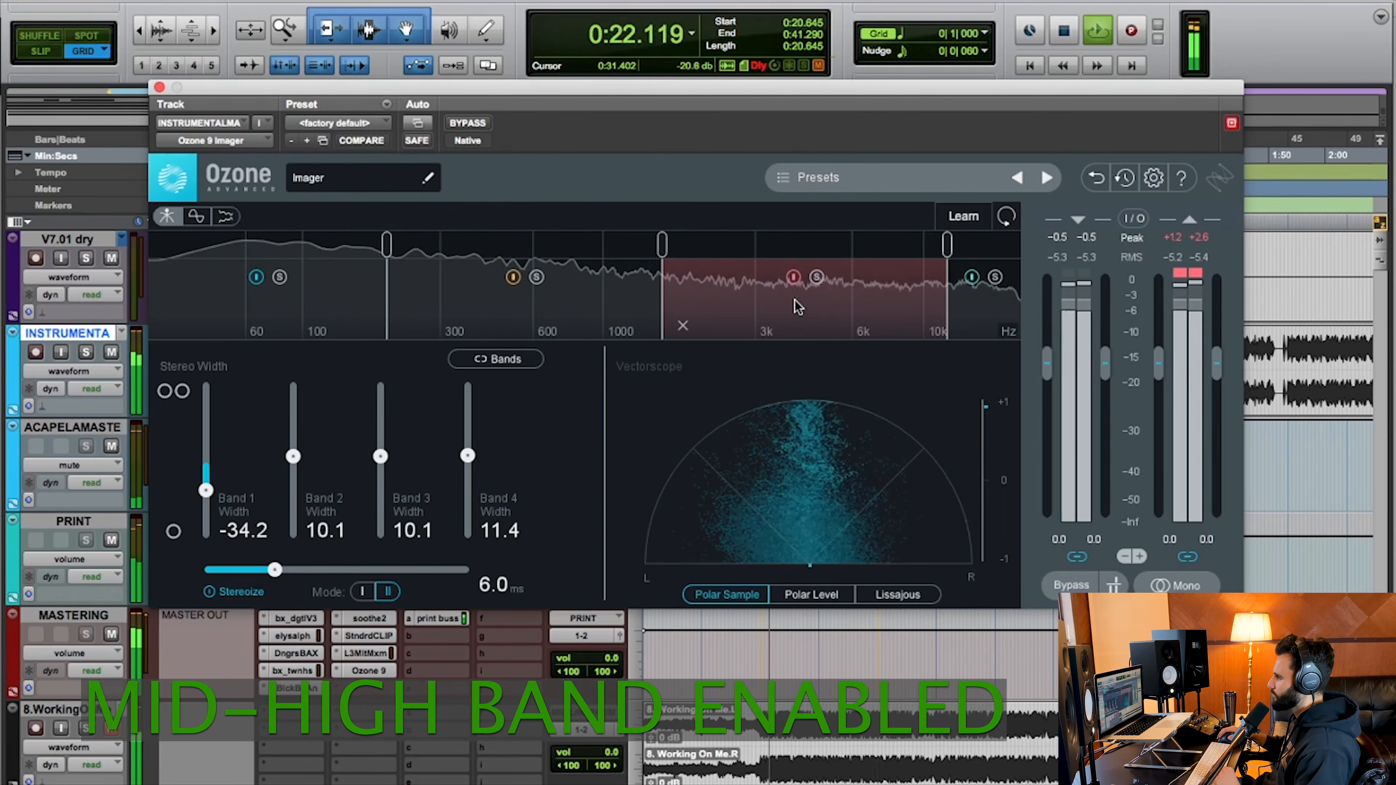
pyautogui.press('space')
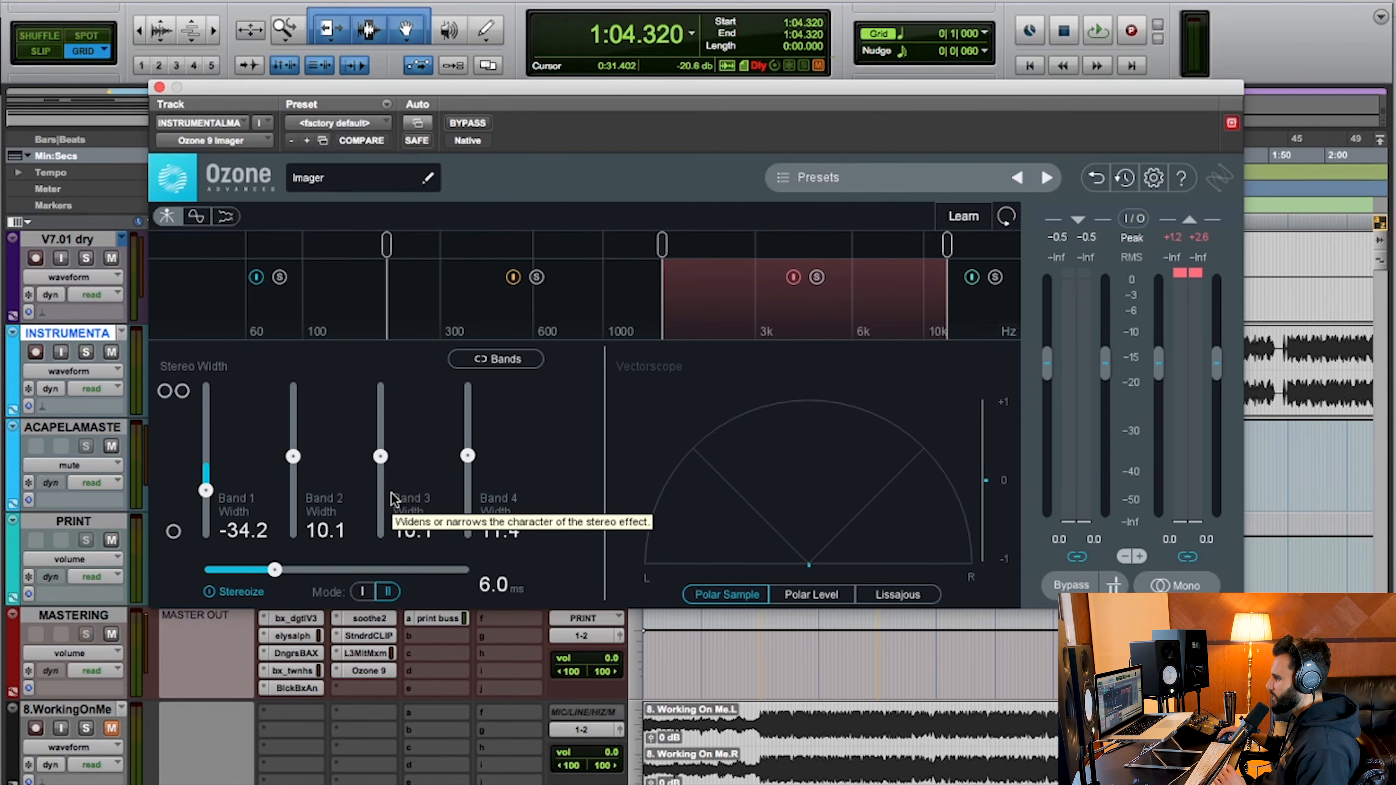
# Set the instrumental Imager's Band 3 width to 11.4 and its Band 1 width to -22.8.
pyautogui.moveTo(382, 457); pyautogui.dragTo(384, 455)
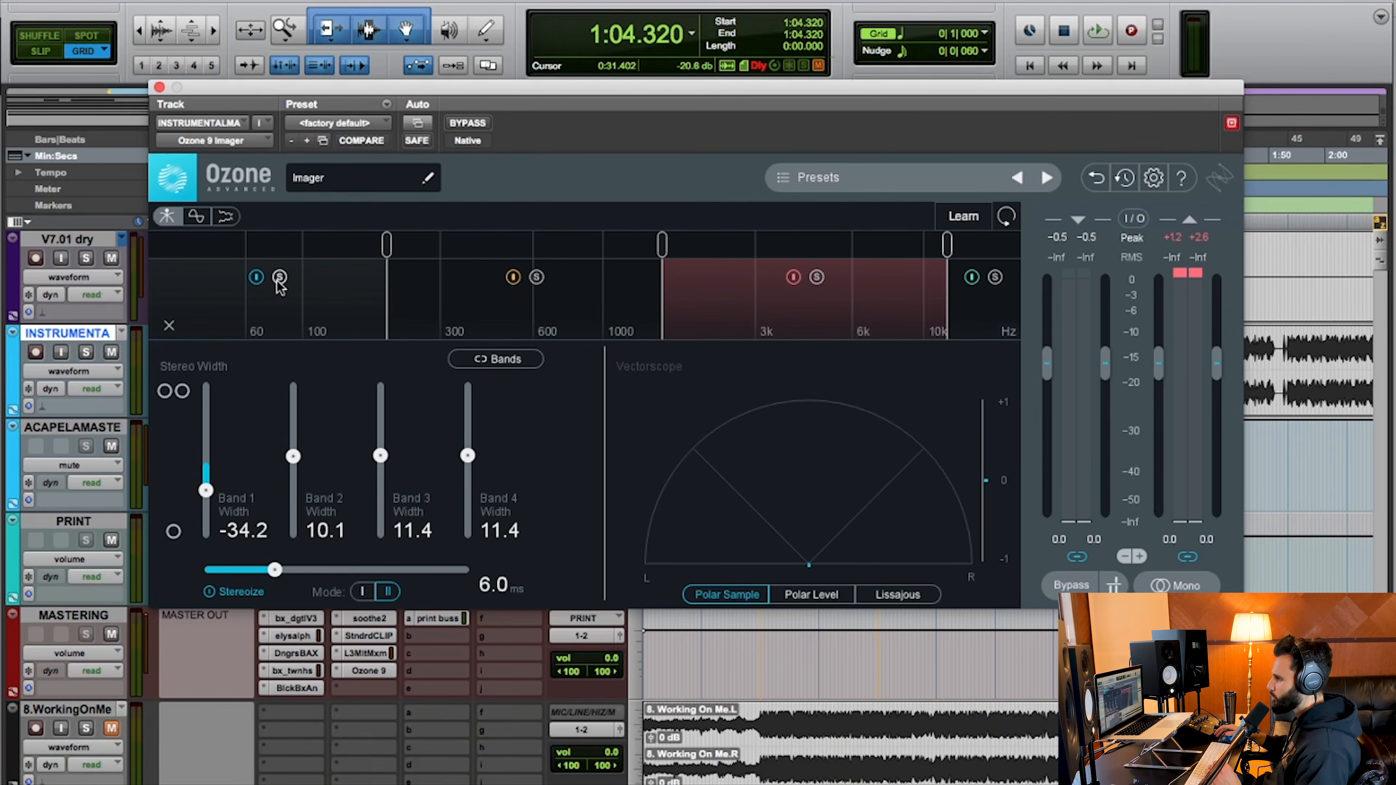
pyautogui.moveTo(205, 492)
pyautogui.mouseDown()
pyautogui.moveTo(223, 542)
pyautogui.moveTo(205, 538)
pyautogui.moveTo(206, 482)
pyautogui.mouseUp()
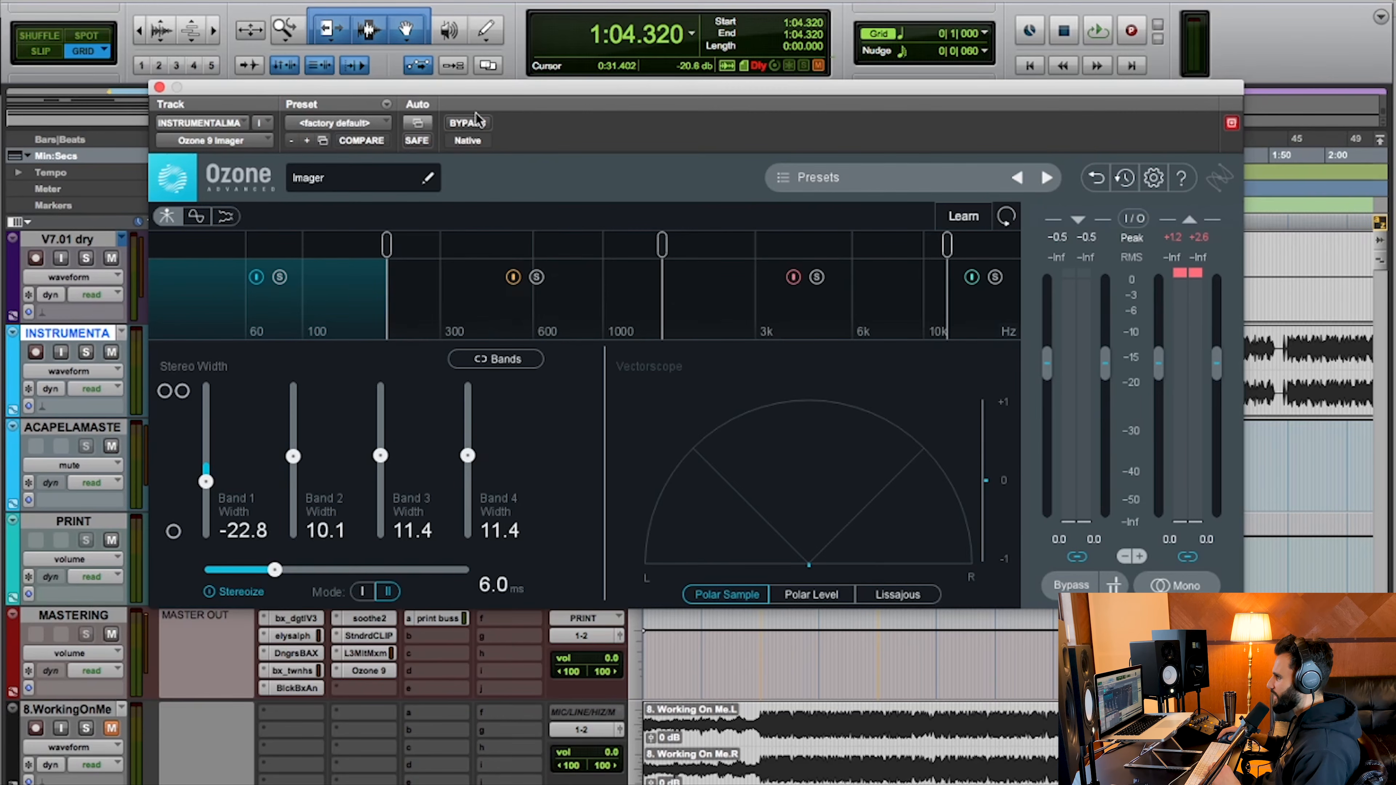
# Mute the acapella master and compare the instrumental with its Imager bypassed and enabled, leaving it enabled with playback stopped.
pyautogui.click(476, 123)
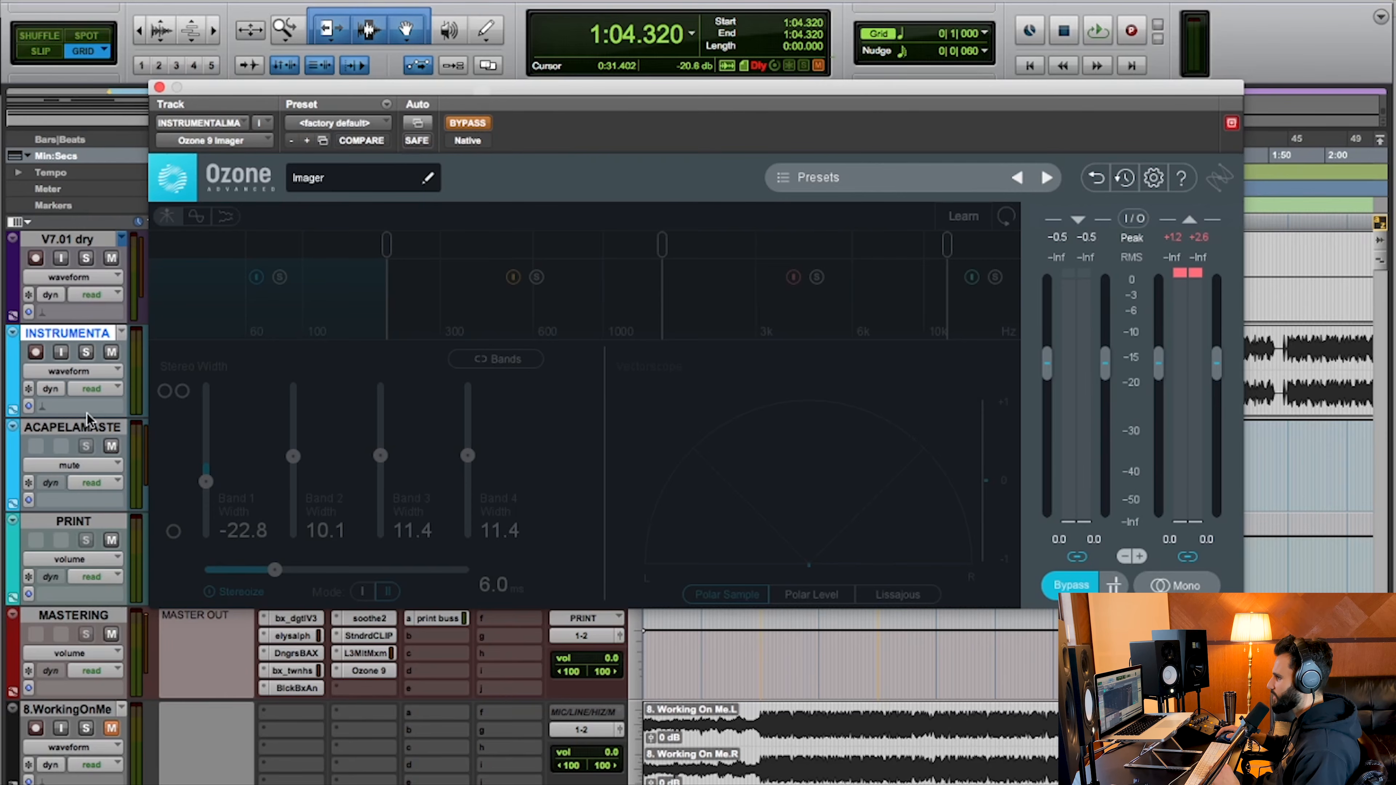
pyautogui.click(111, 448)
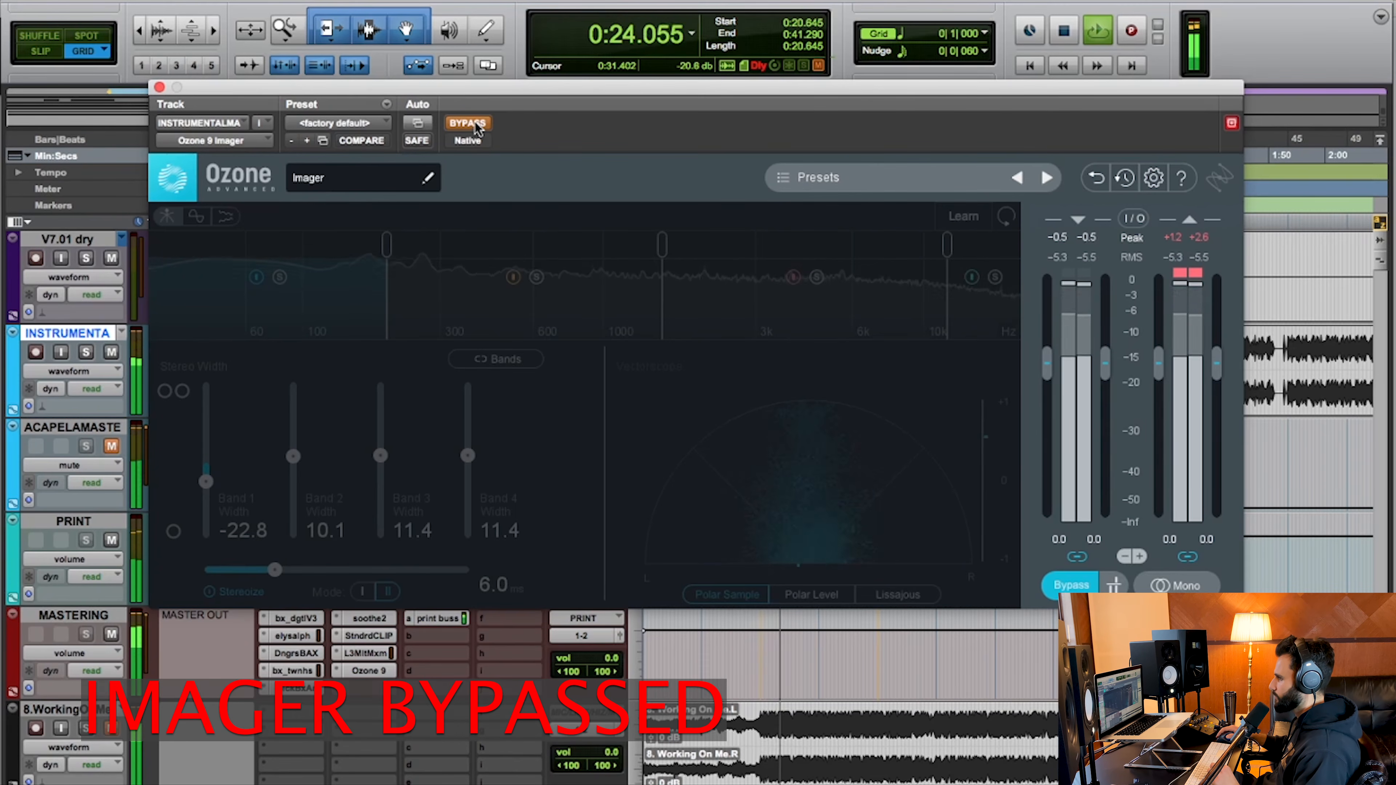
pyautogui.click(474, 122)
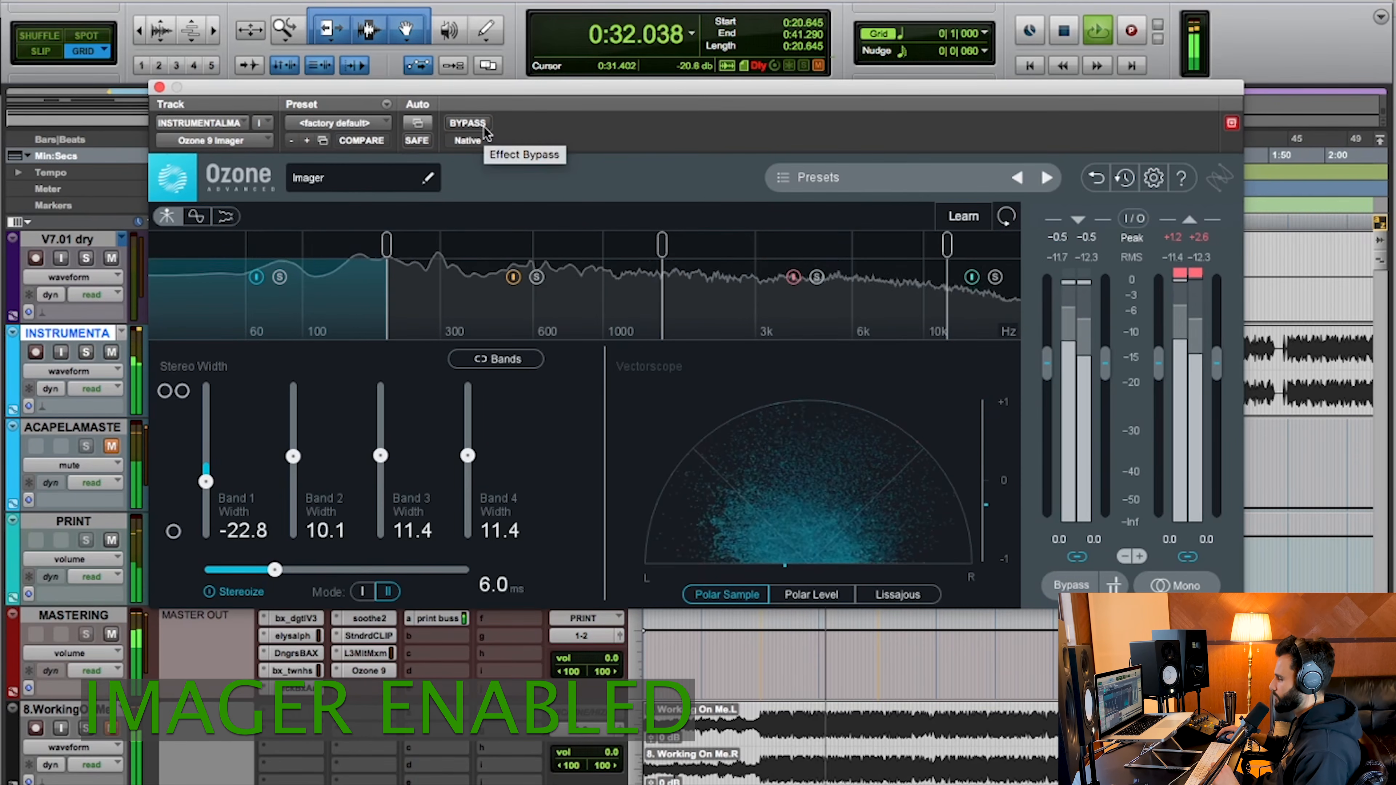
pyautogui.click(466, 123)
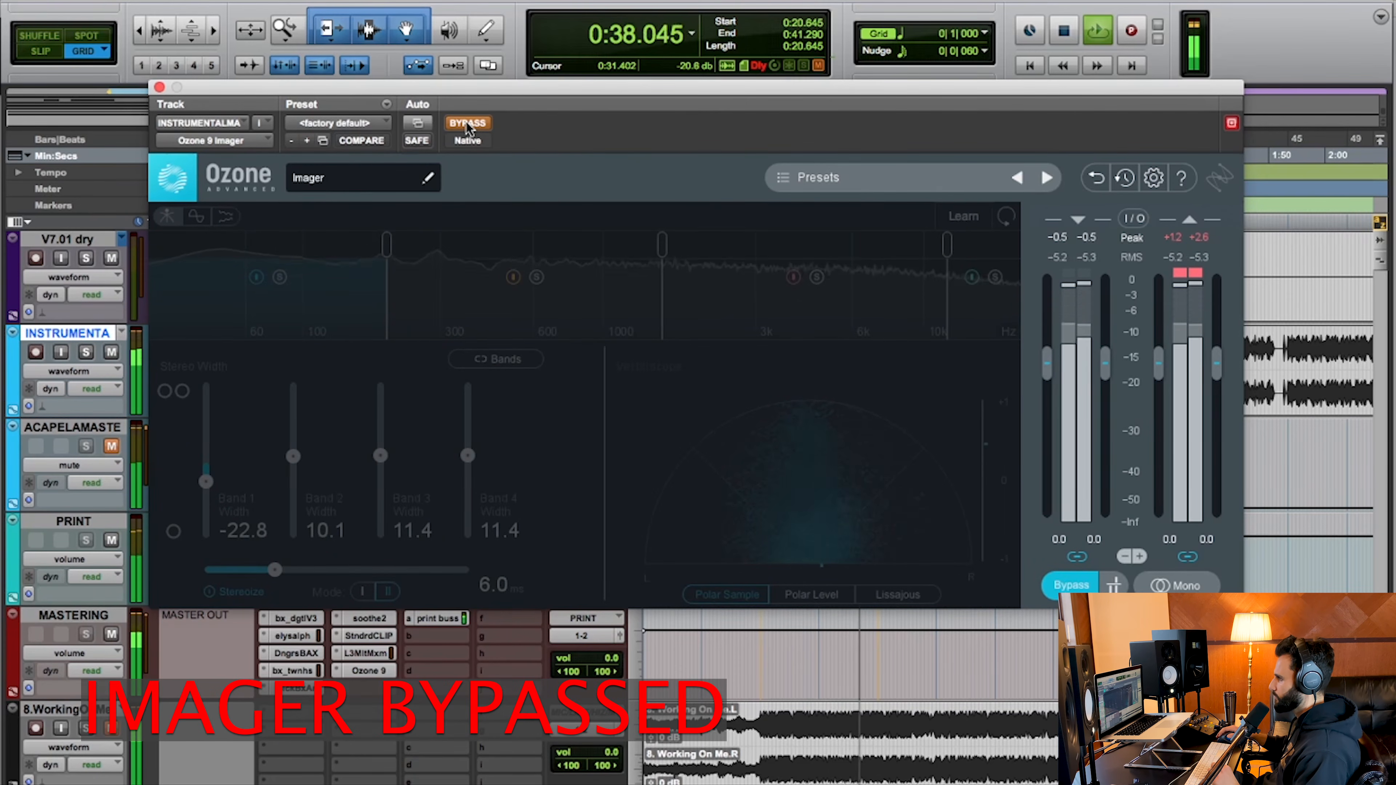
pyautogui.click(467, 123)
pyautogui.click(467, 122)
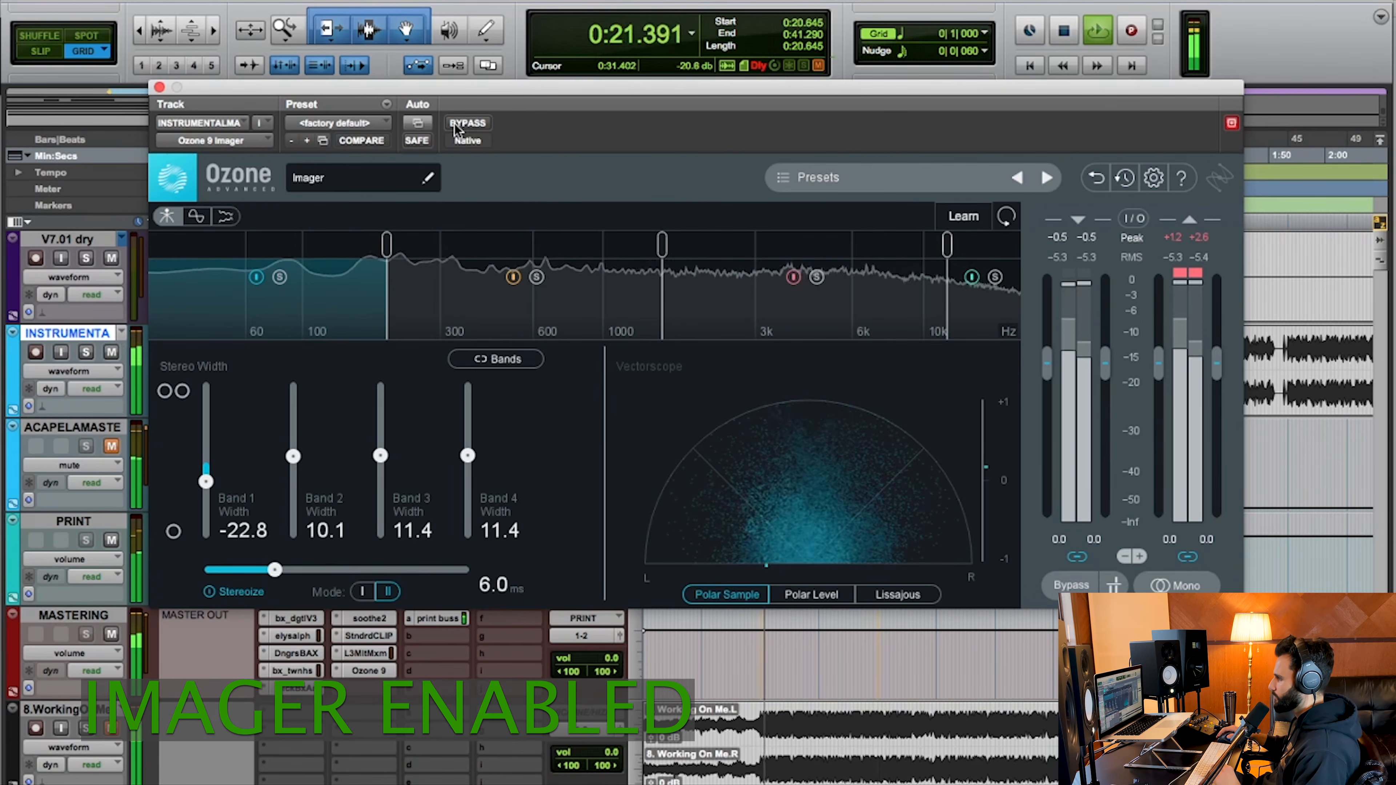
pyautogui.click(462, 124)
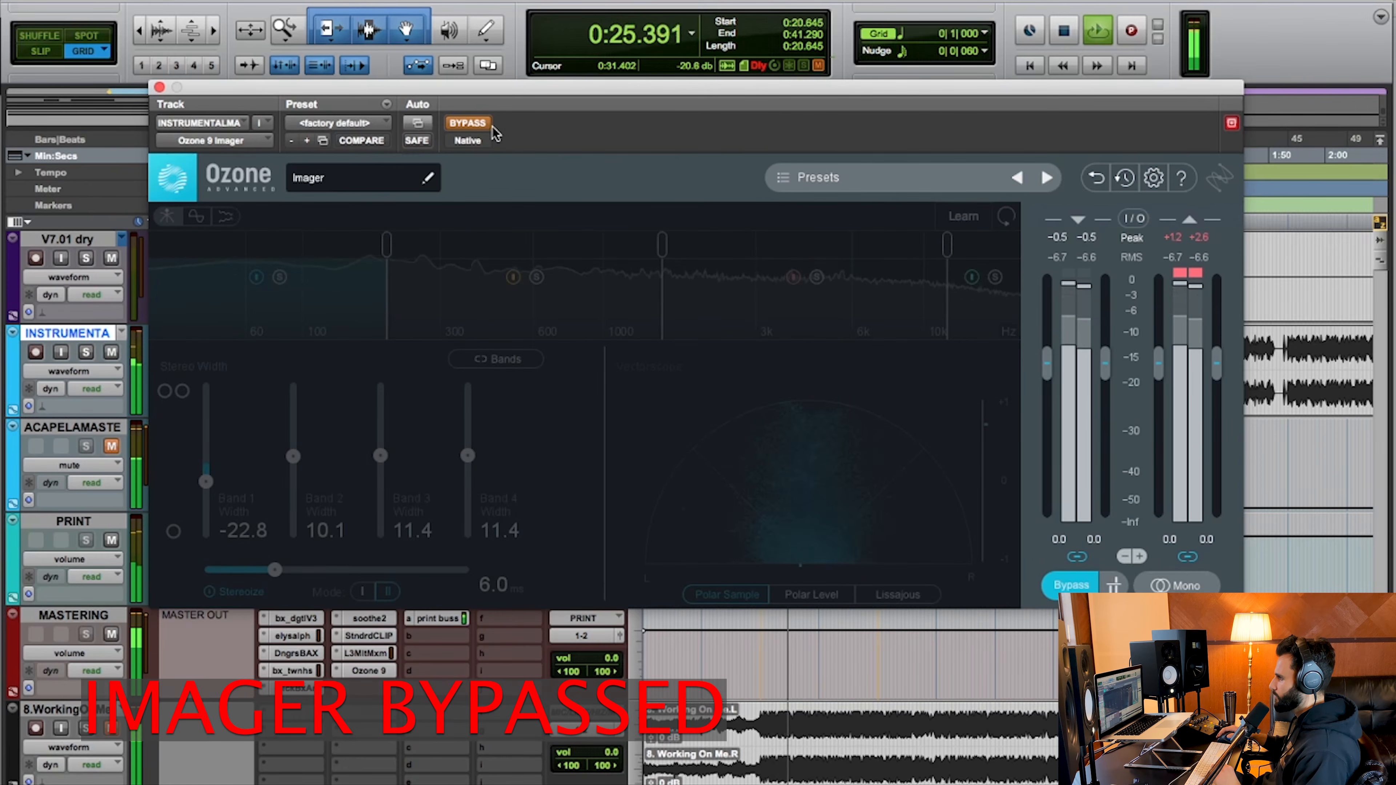
pyautogui.click(470, 125)
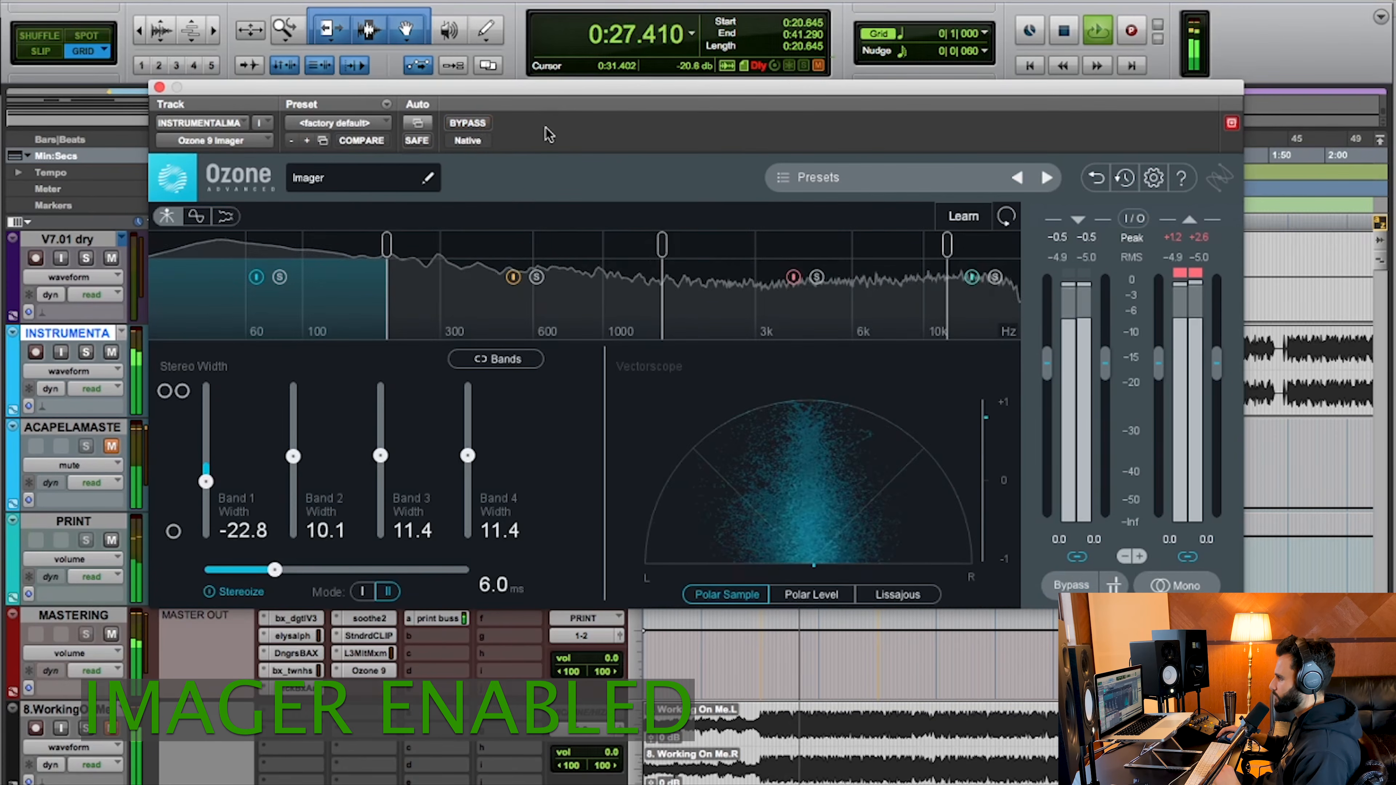
pyautogui.press('space')
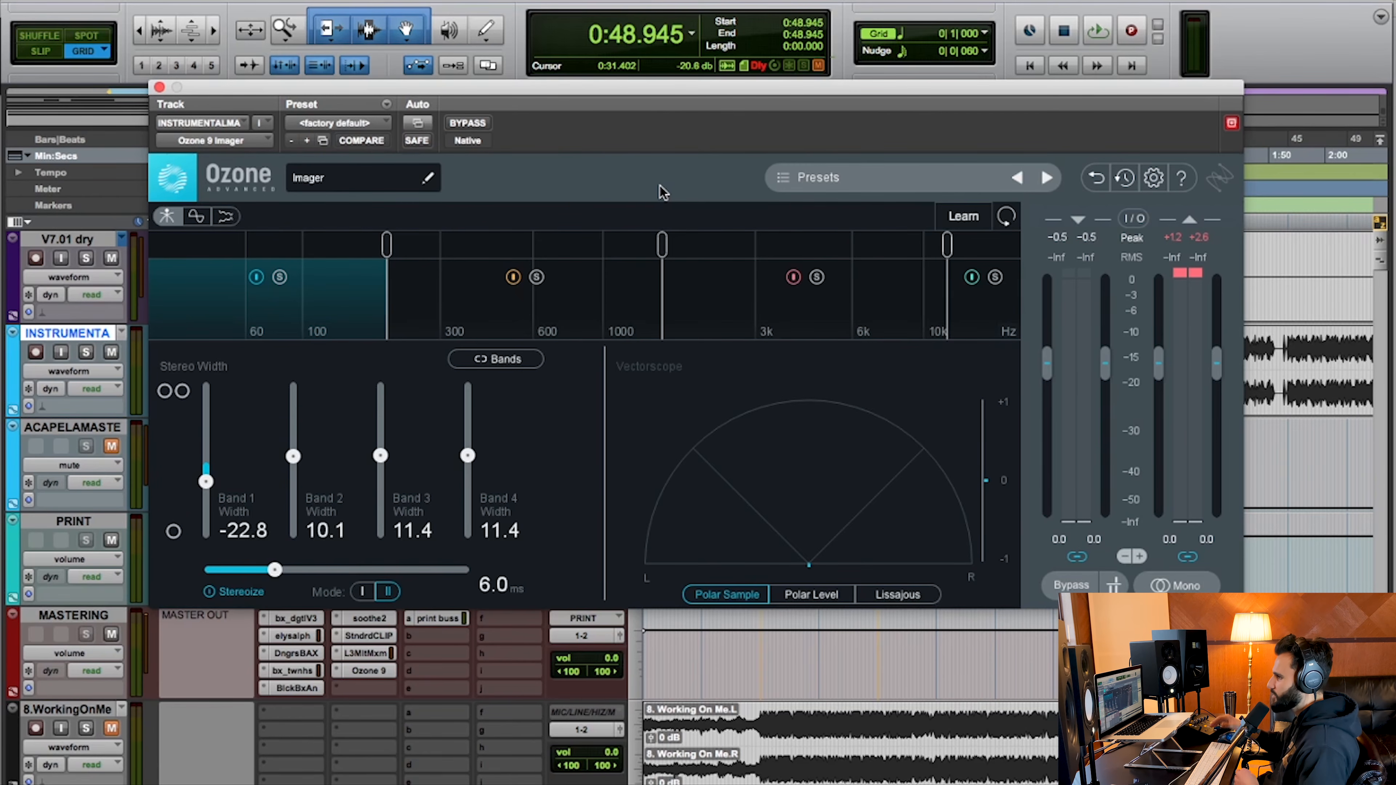
# Close the instrumental Imager window and select the instrumental and acapella master tracks together.
pyautogui.moveTo(228, 87); pyautogui.dragTo(297, 6)
pyautogui.click(233, 5)
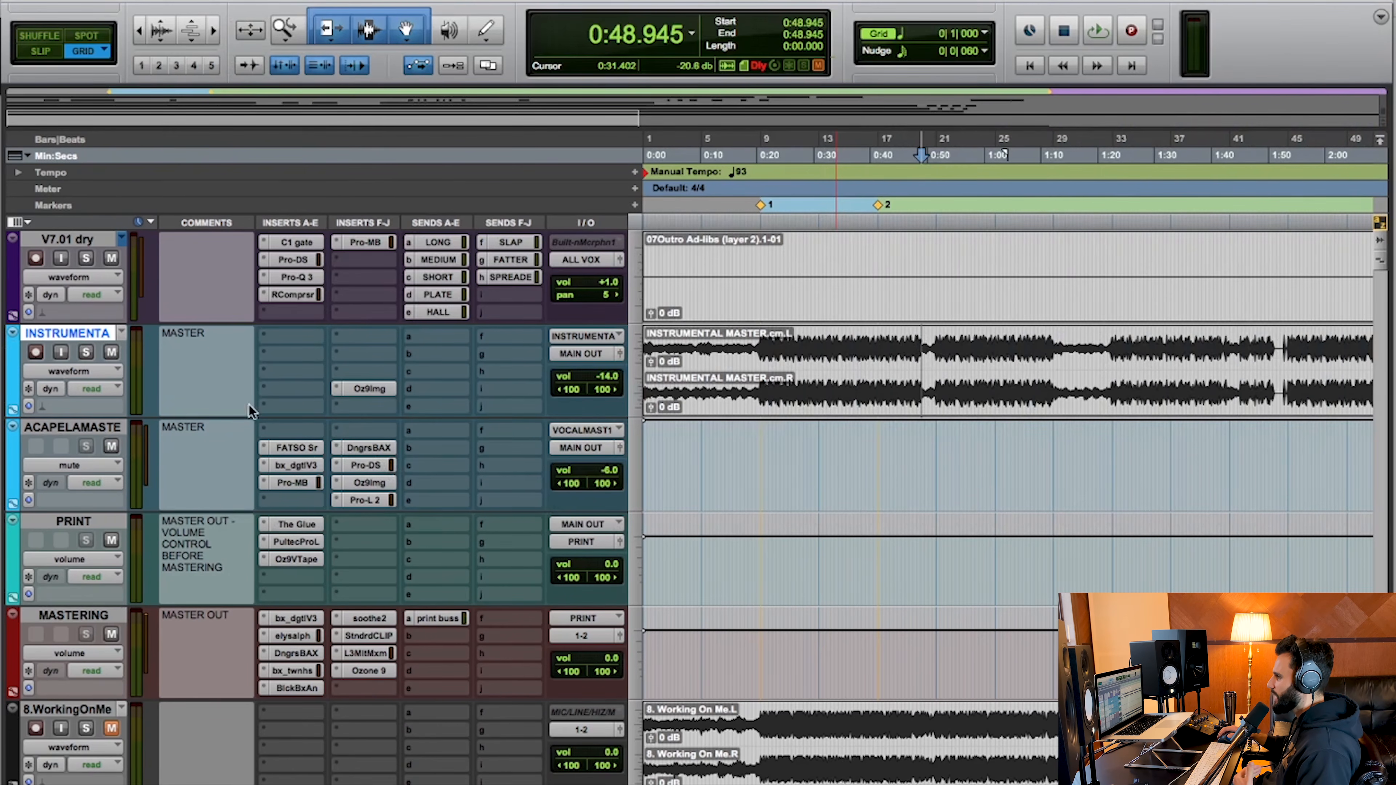
pyautogui.keyDown('shift'); pyautogui.click(93, 428); pyautogui.keyUp('shift')
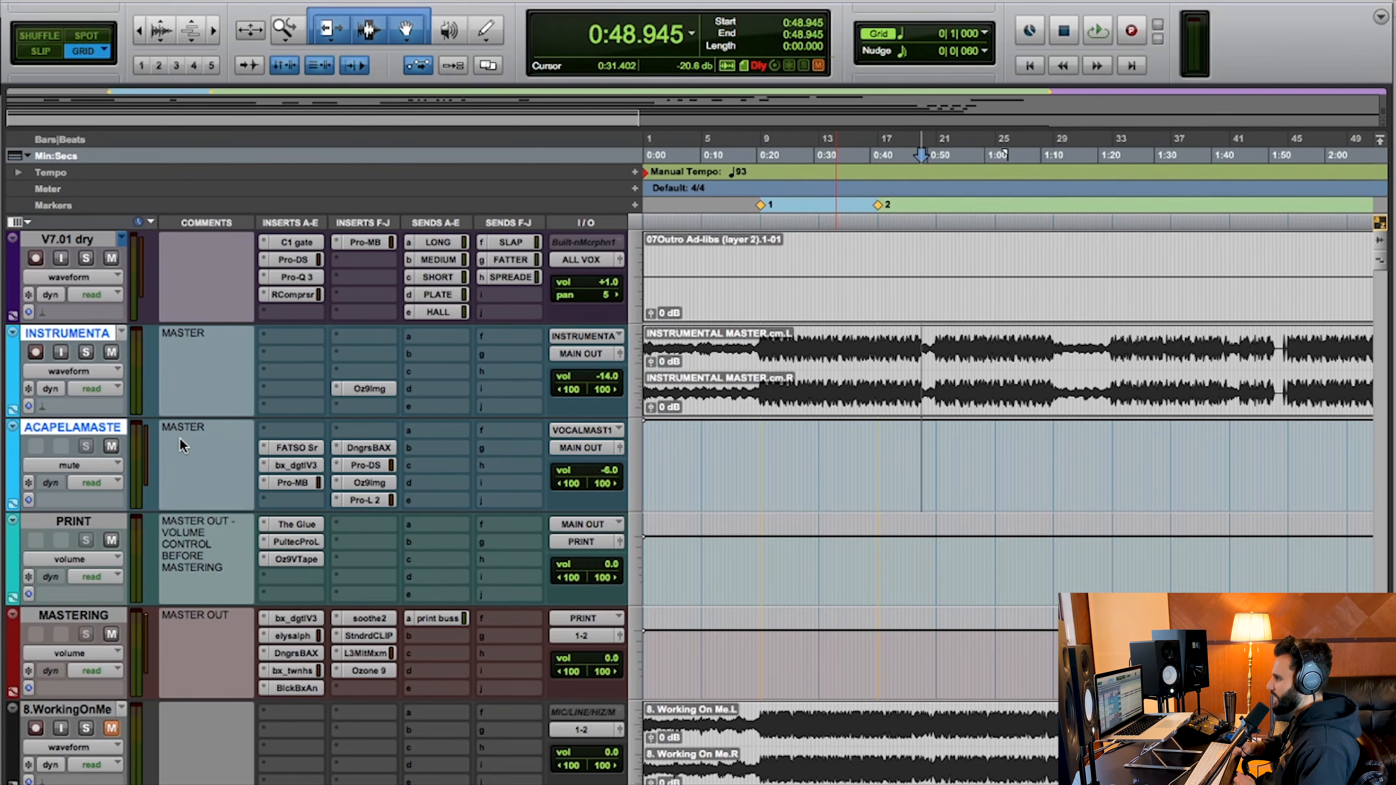